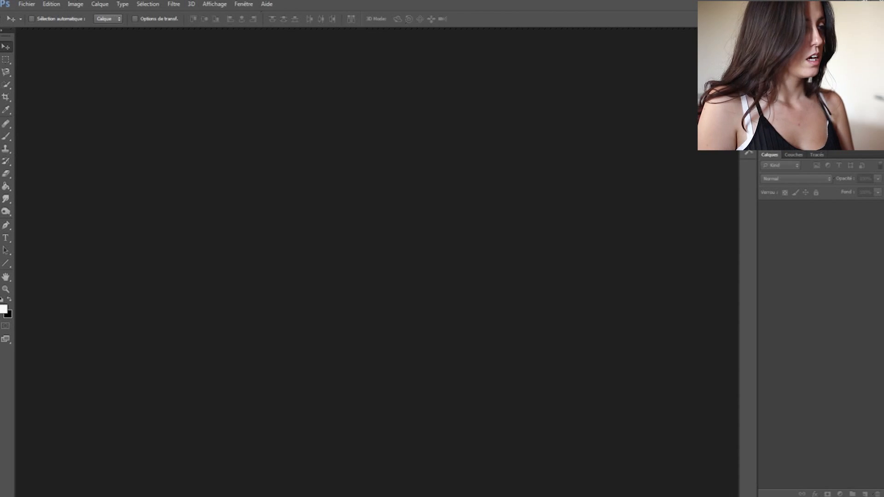
Step: Open the woman's portrait photo, keeping its embedded Adobe RGB (1998) colour profile
click(32, 5)
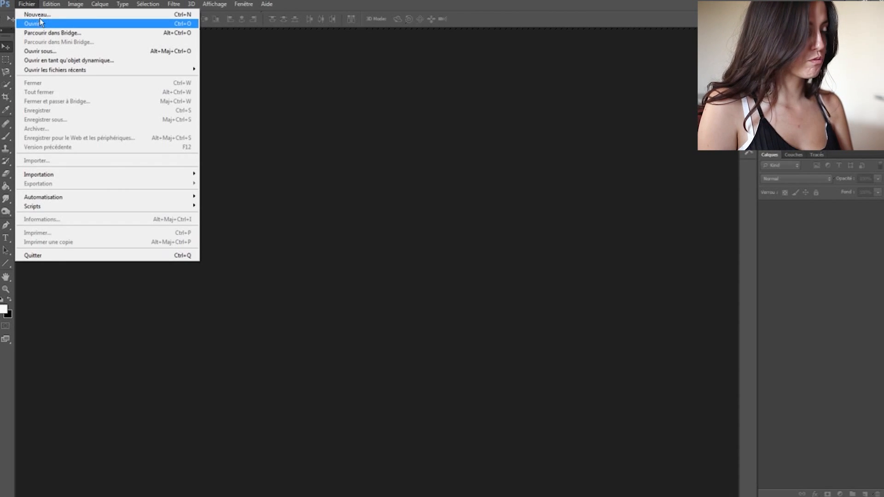
click(40, 25)
click(438, 228)
click(612, 355)
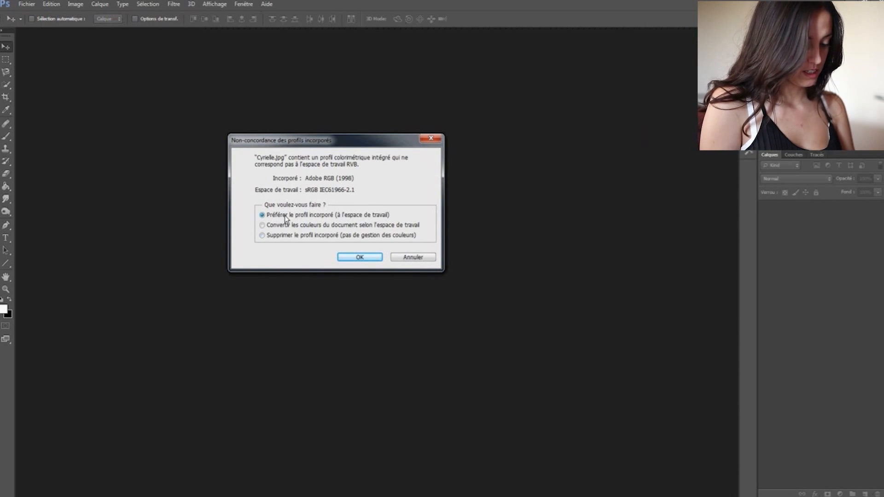
key(Return)
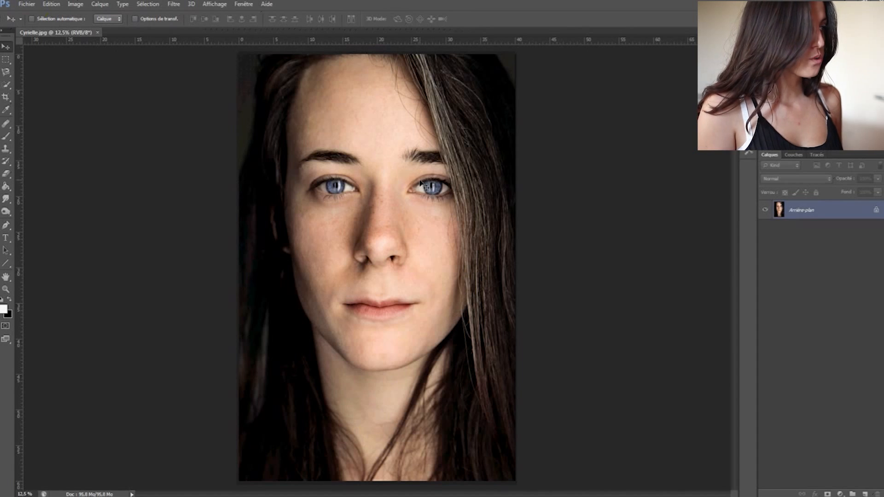
Step: Try a rectangular marquee selection across the forehead, and clear it
click(6, 59)
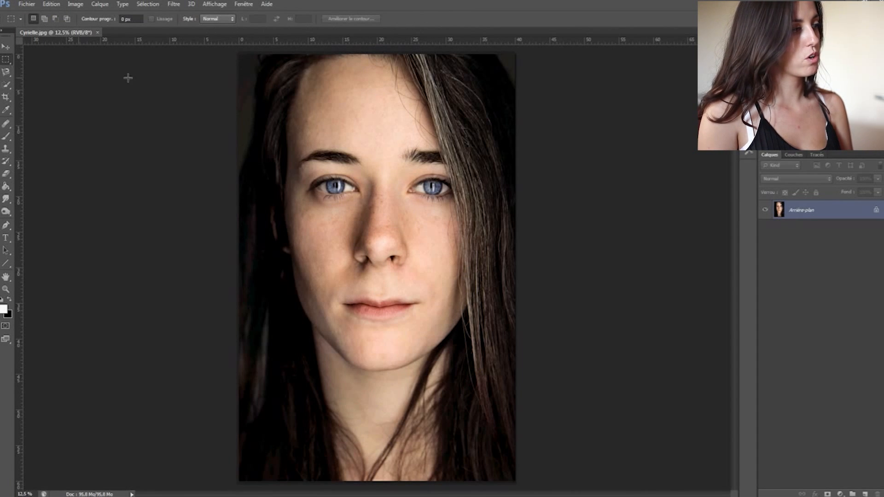
right_click(6, 60)
drag(341, 104, 419, 161)
click(264, 137)
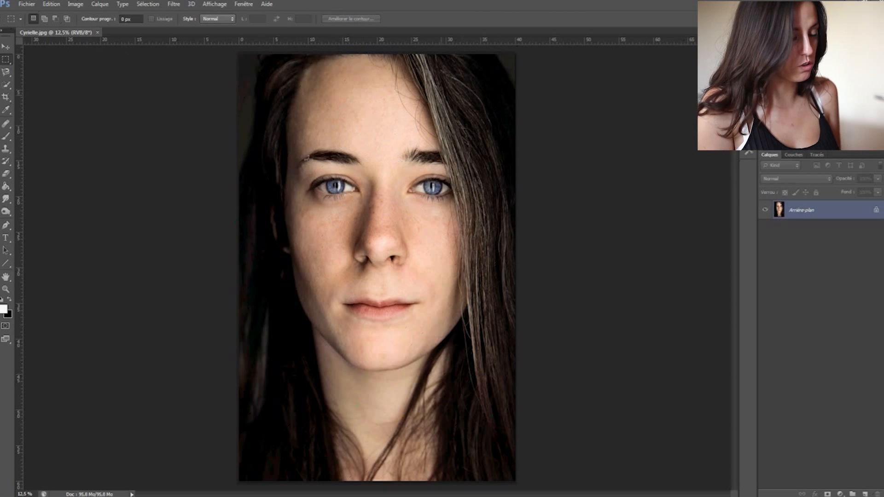
Step: Outline the eyebrow on the image's left side freehand with the Lasso tool, and deselect it
click(6, 72)
click(20, 71)
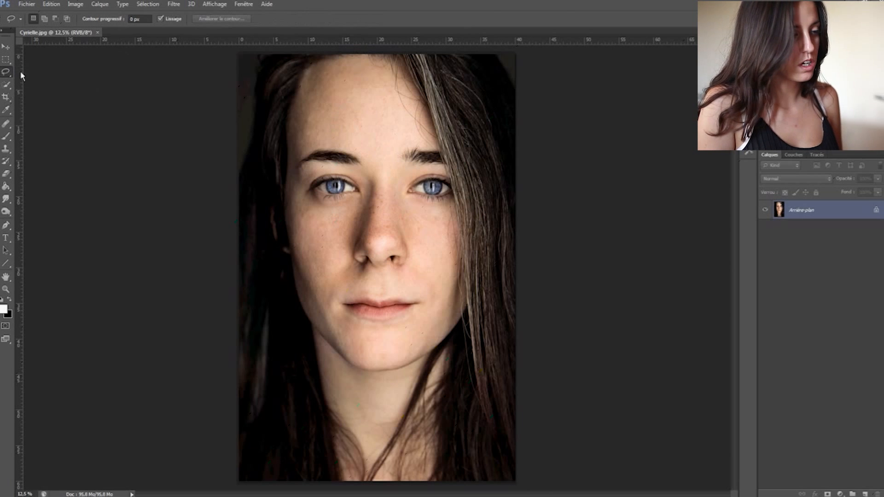
click(6, 72)
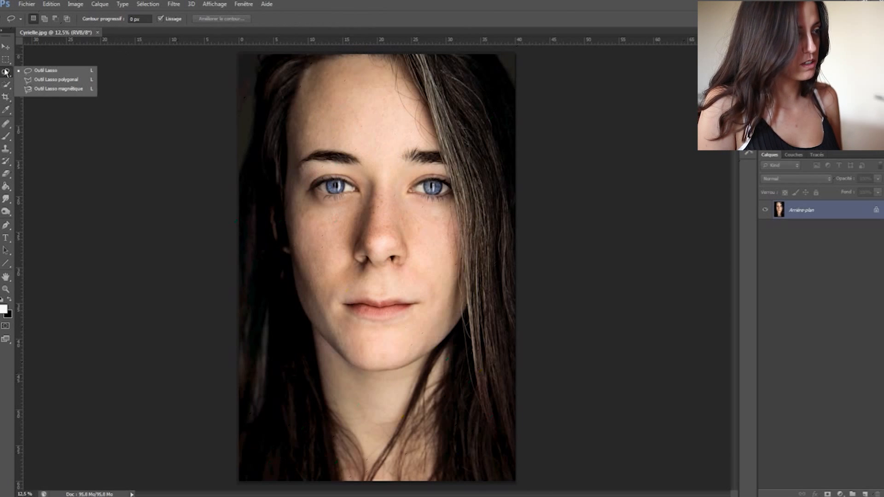
click(284, 153)
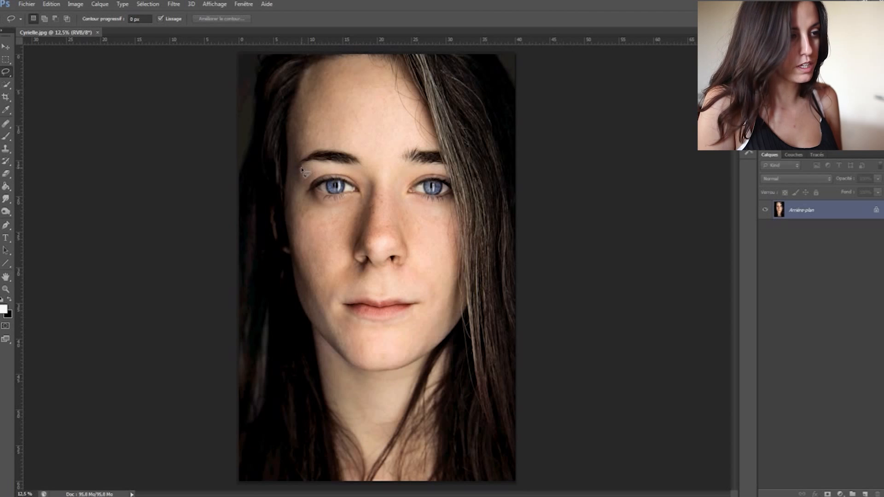
mouse_move(330, 162)
mouse_down()
mouse_move(361, 152)
mouse_move(321, 148)
mouse_move(295, 169)
mouse_up()
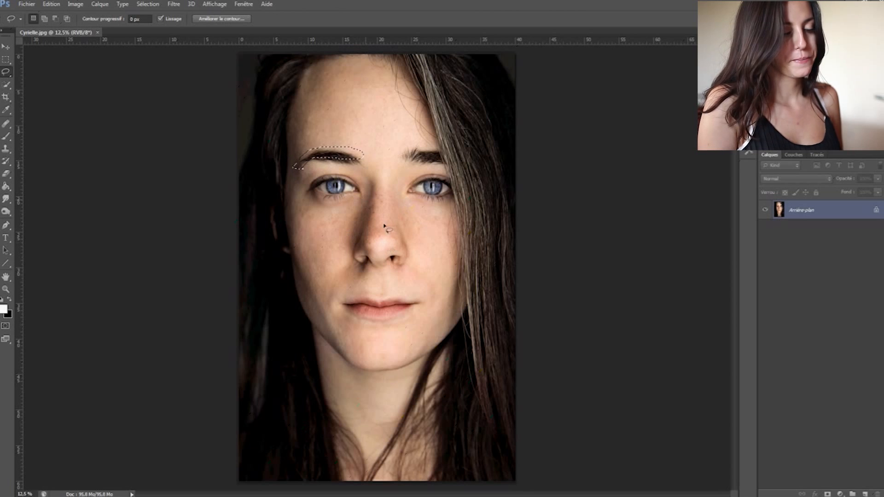
key(ctrl+d)
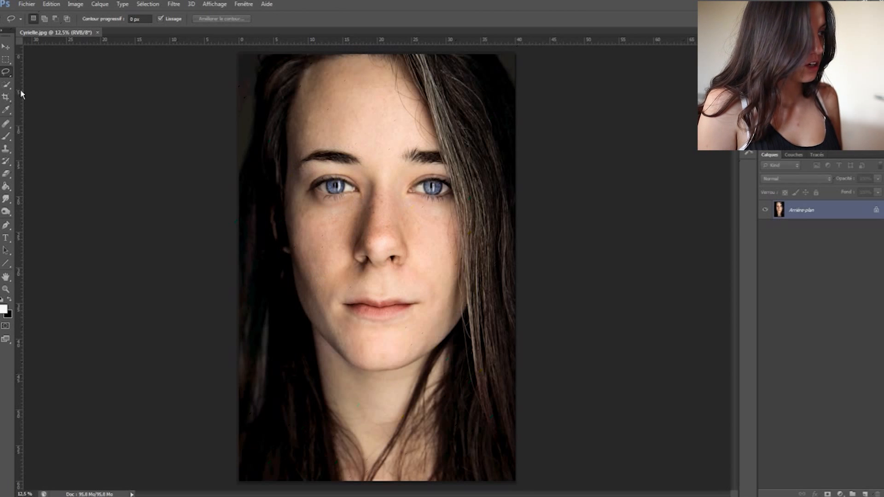
Step: Outline the same eyebrow point by point with the Polygonal Lasso tool, and deselect it
click(5, 73)
click(29, 83)
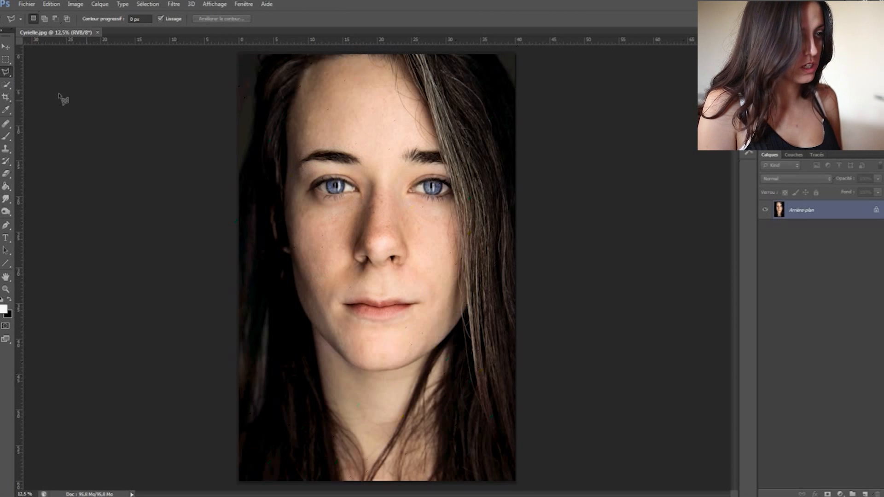
click(299, 167)
click(310, 156)
click(318, 151)
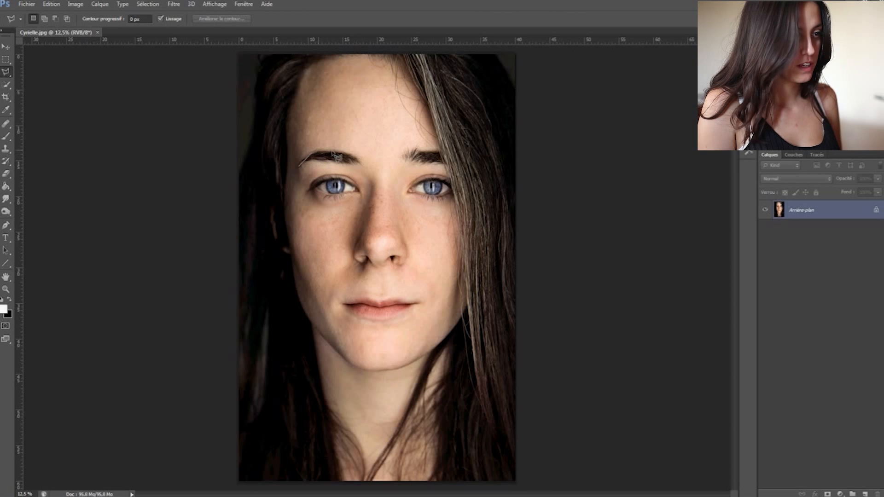
click(334, 152)
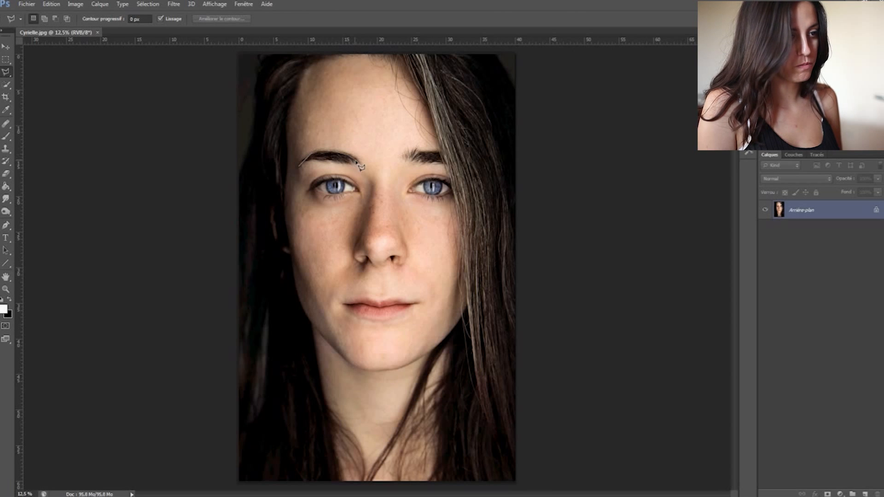
click(344, 166)
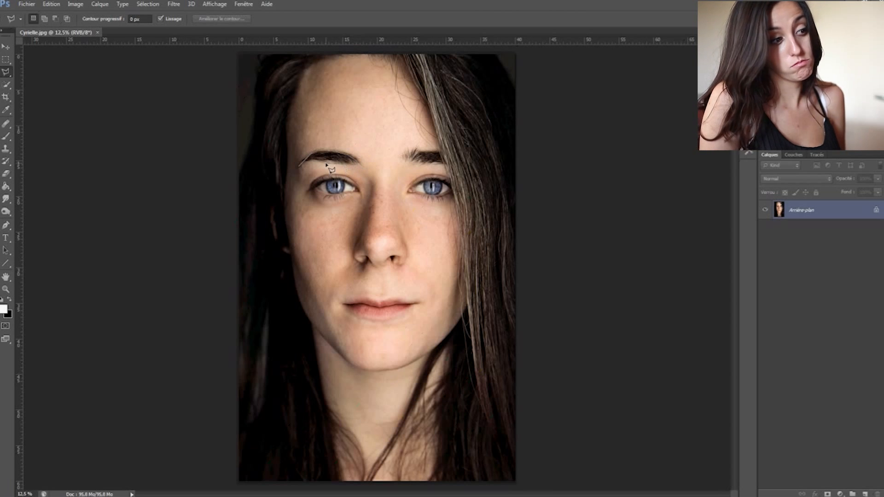
click(299, 167)
key(ctrl+d)
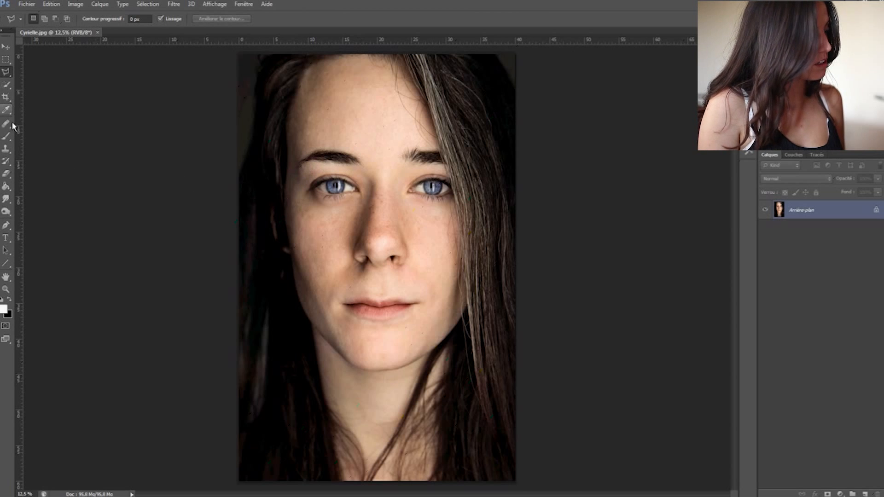
Step: Trace the same eyebrow's edge with the Magnetic Lasso tool, and deselect it
right_click(9, 76)
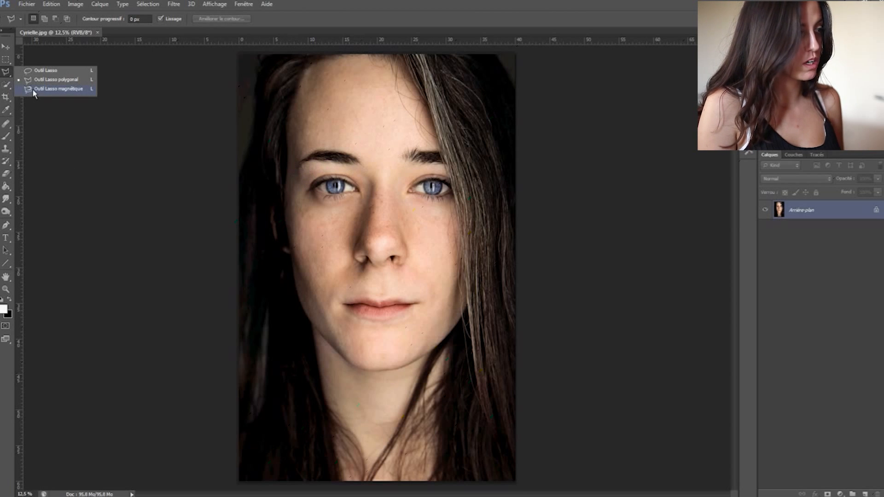
click(55, 89)
click(300, 164)
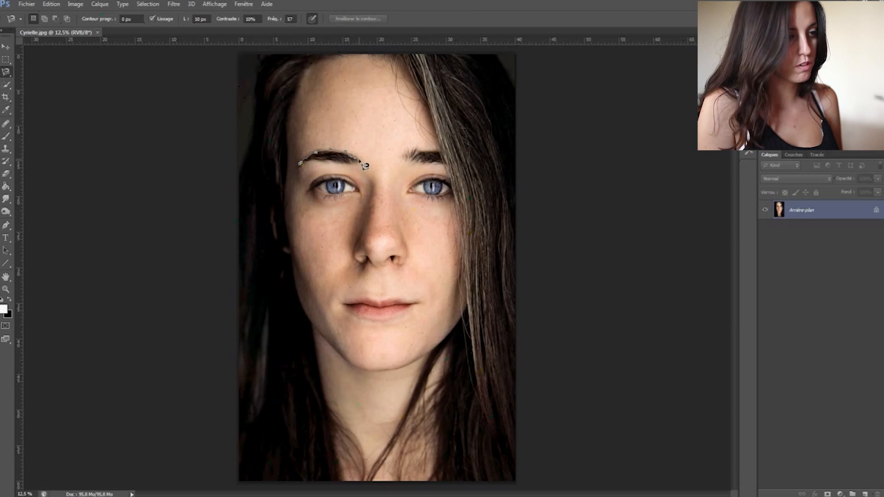
click(303, 163)
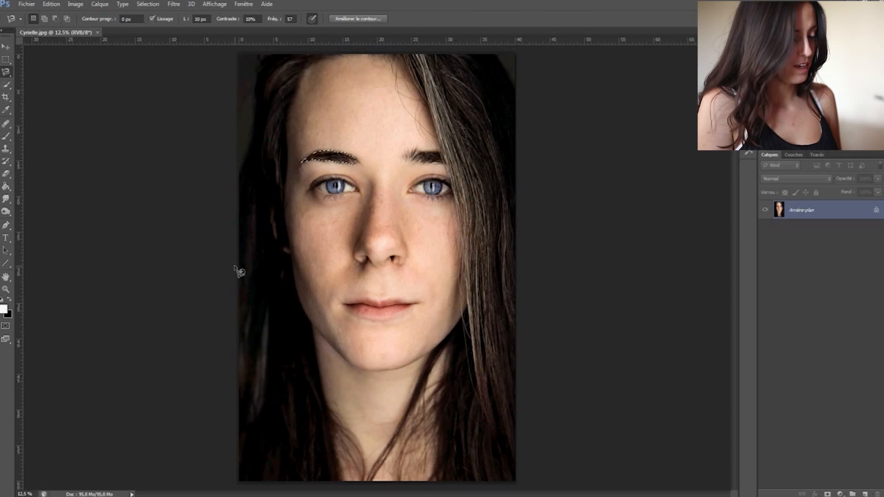
key(ctrl+d)
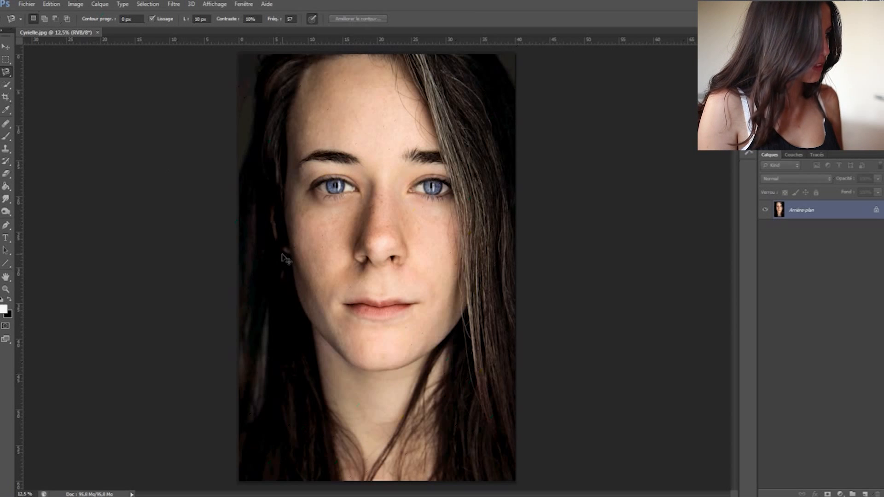
Step: Use the Quick Selection tool on the eyebrow and the upper hair on the image's right side, and clear the selection
click(7, 86)
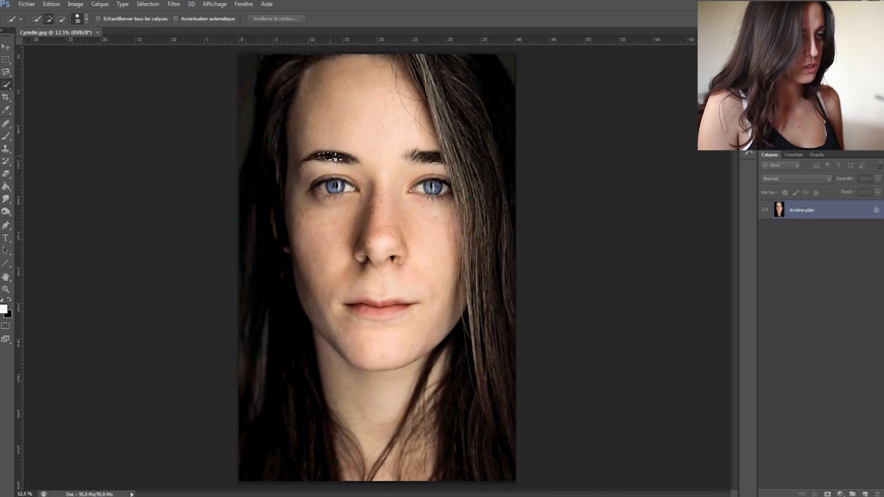
drag(317, 158, 351, 159)
click(86, 20)
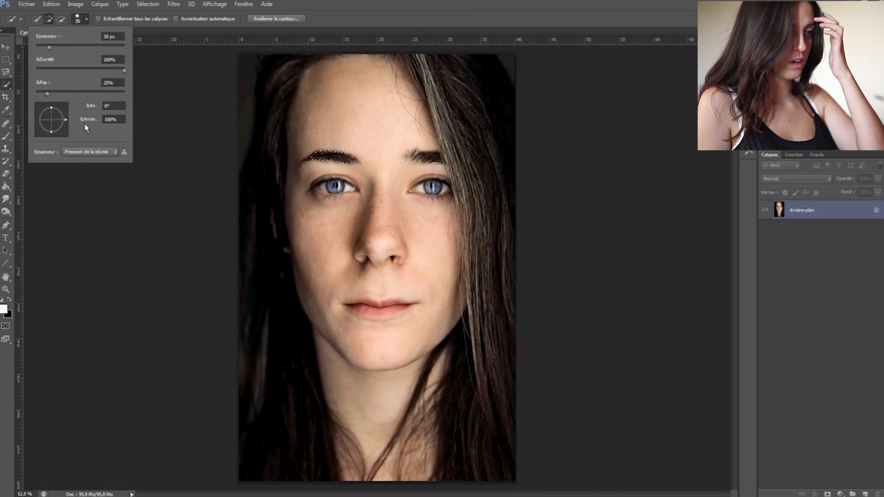
click(499, 160)
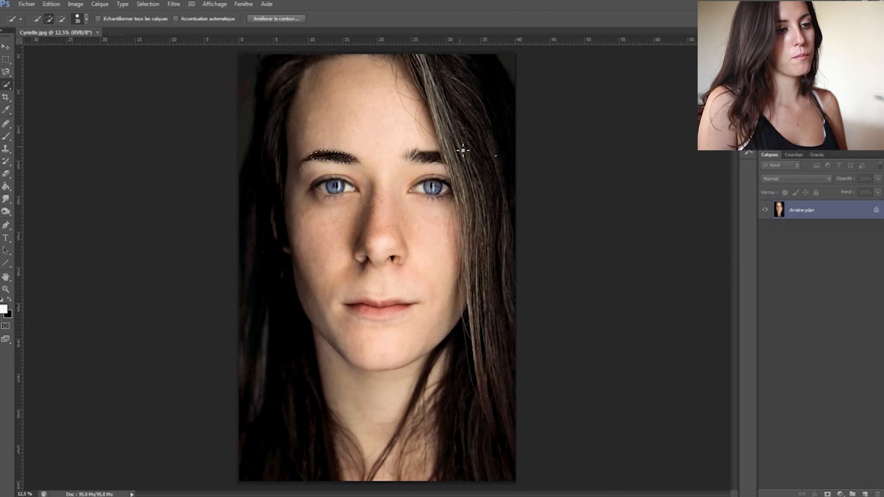
click(466, 95)
mouse_move(475, 115)
mouse_down()
mouse_move(480, 185)
mouse_move(460, 162)
mouse_move(472, 91)
mouse_move(496, 172)
mouse_up()
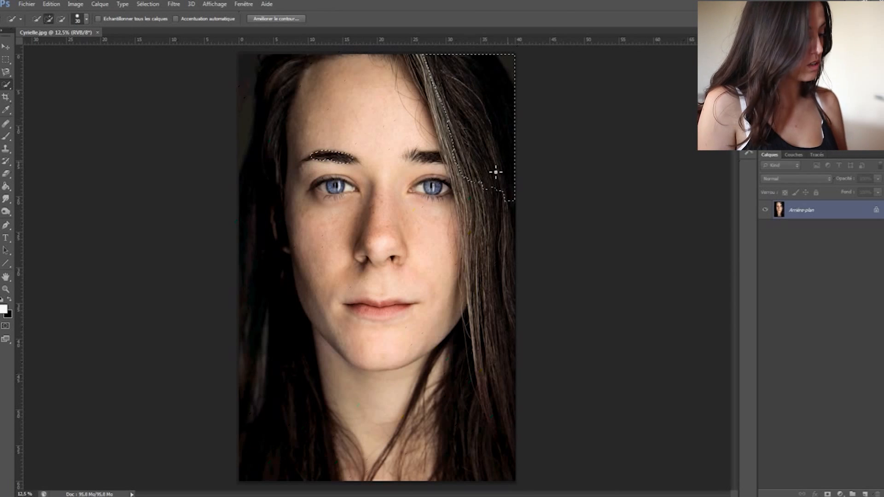
key(ctrl+d)
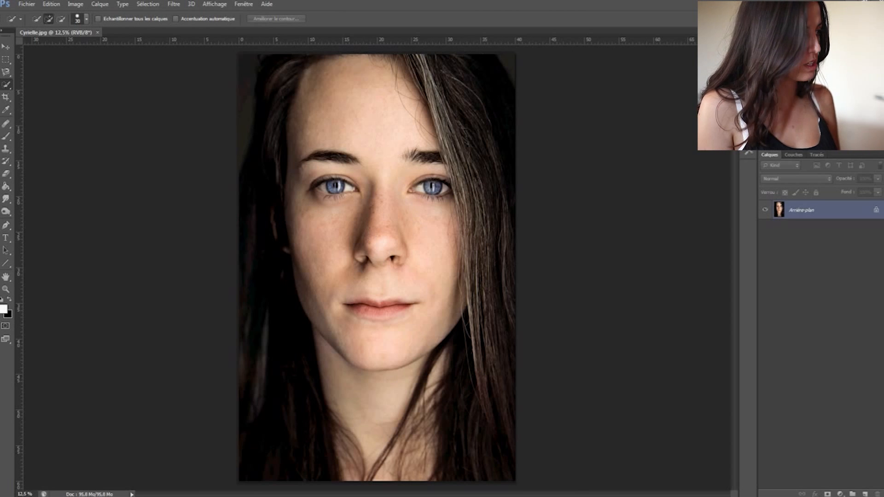
Step: Sample several dark hair areas on both sides of the face with the Magic Wand tool, and deselect them
click(5, 87)
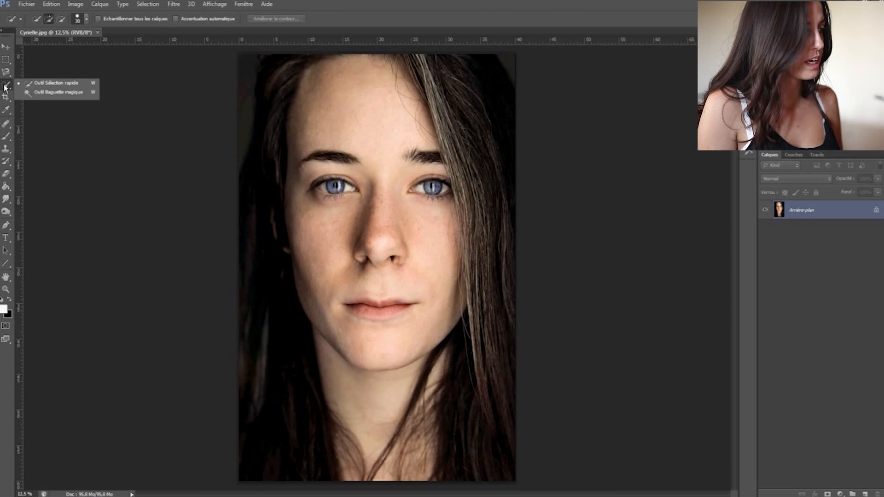
click(36, 92)
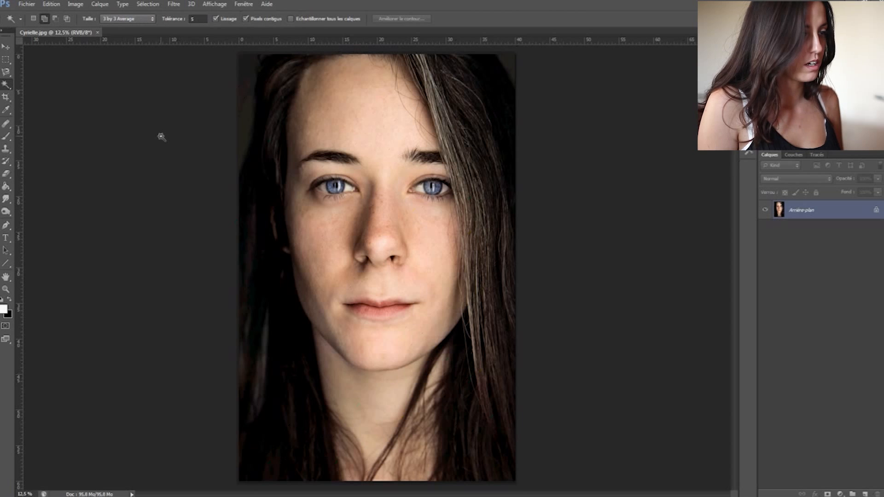
click(272, 118)
click(266, 177)
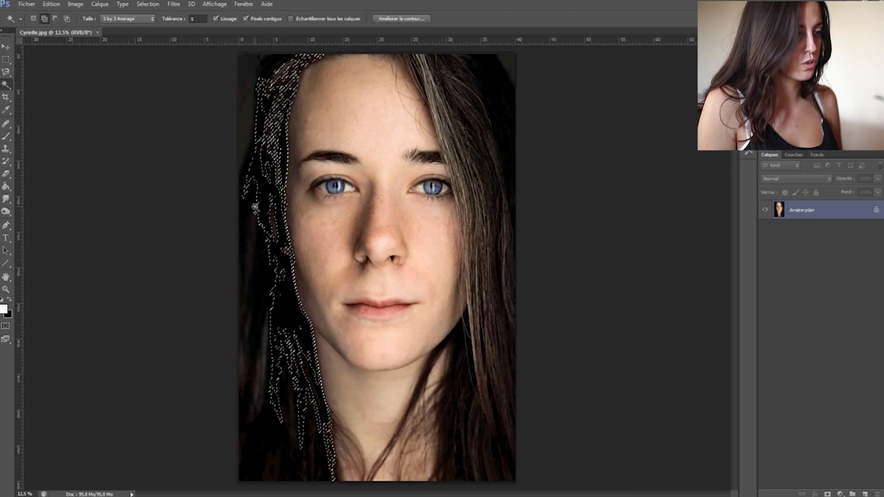
click(253, 206)
click(472, 109)
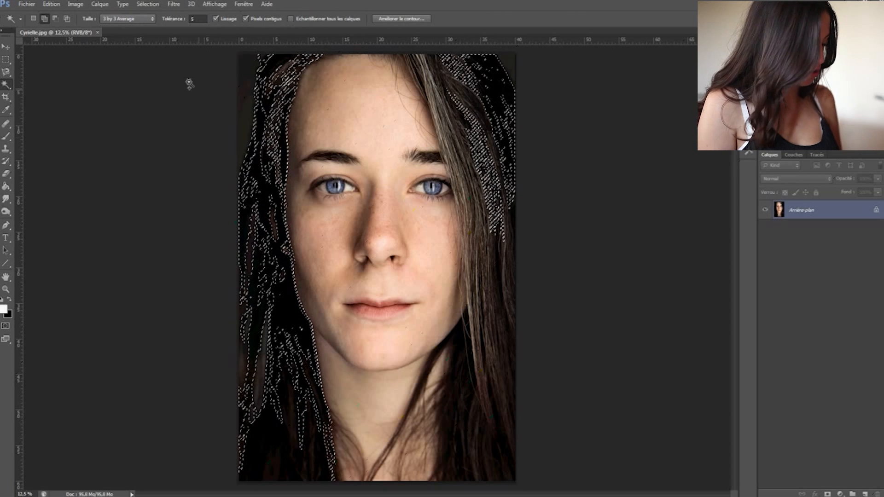
key(ctrl+d)
Step: Set the Magic Wand tolerance to 50, test it on the dark hair, and clear the selection
click(199, 19)
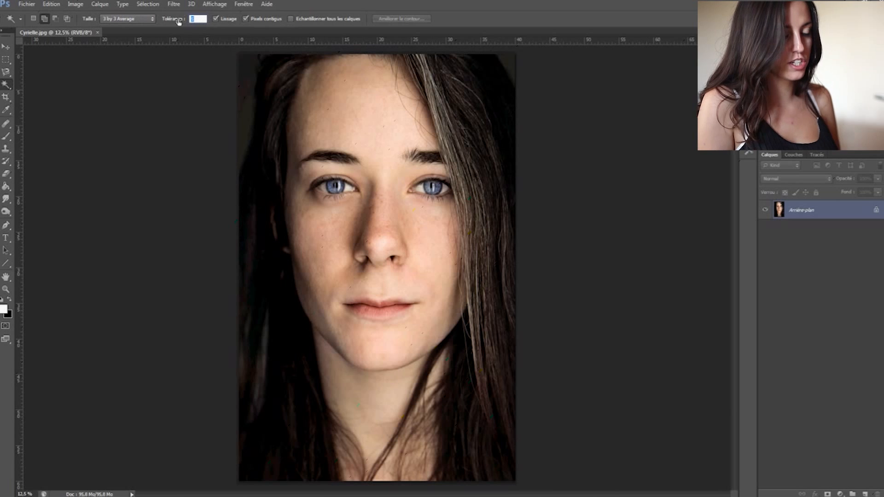
text(50)
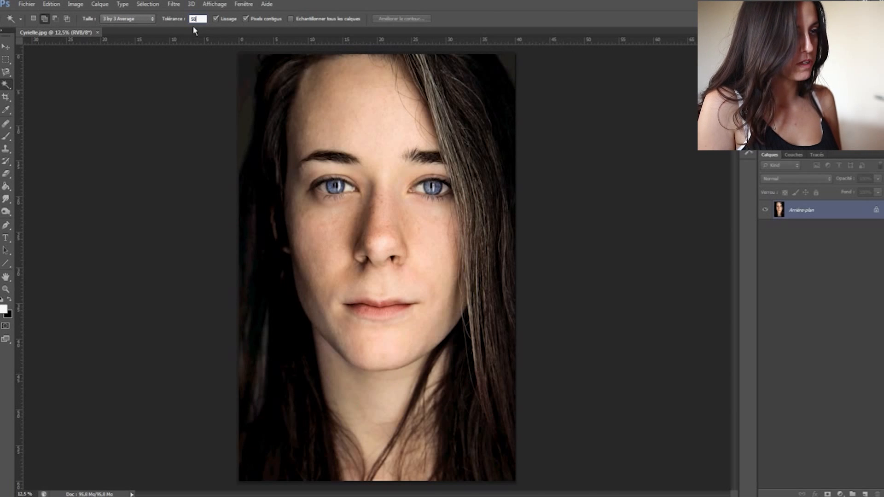
click(424, 188)
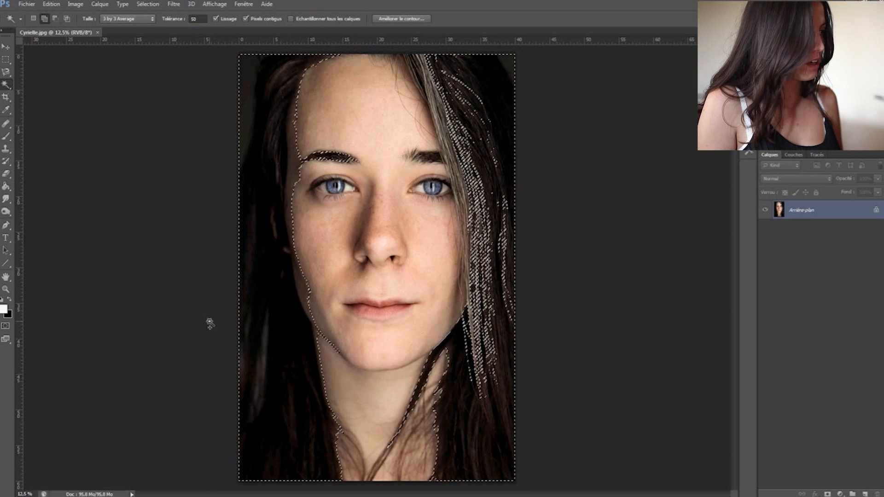
key(ctrl+d)
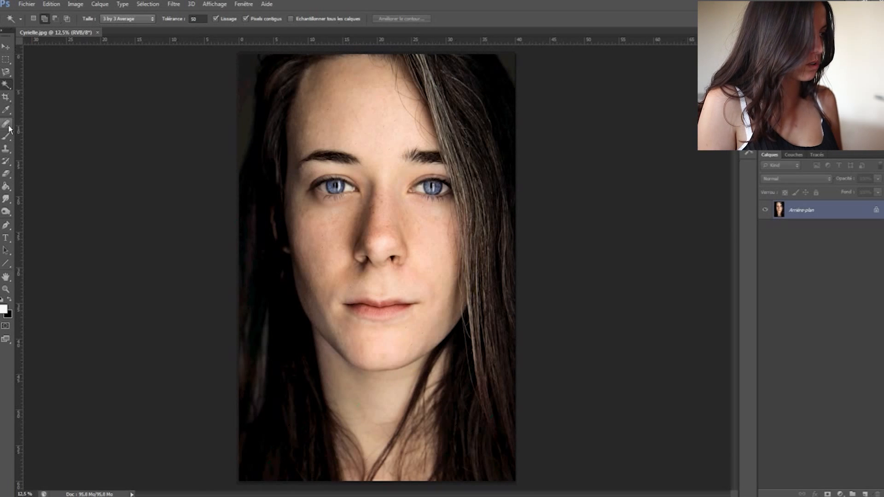
Step: Try cropping the portrait tighter around the face at its original ratio, and cancel the crop
click(6, 97)
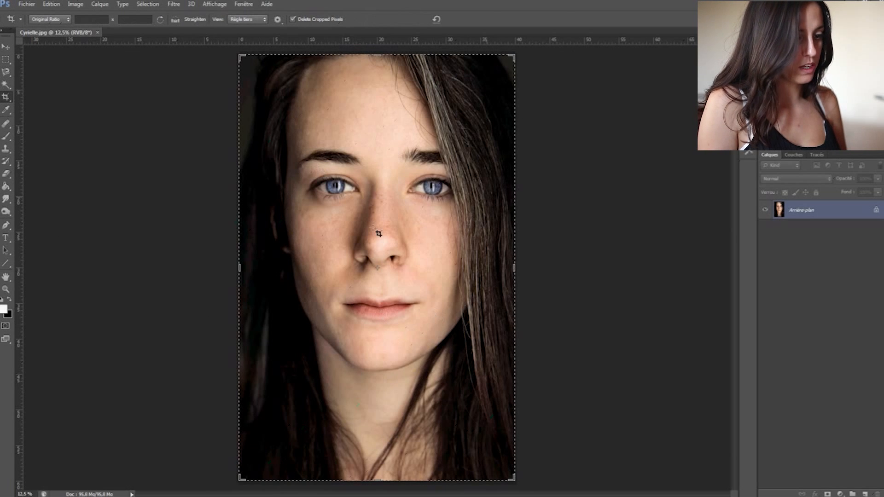
drag(514, 480, 374, 453)
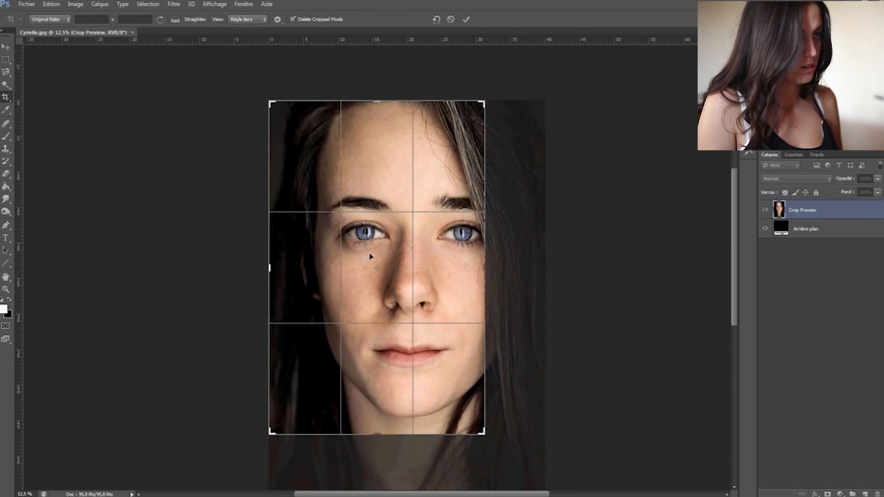
click(451, 19)
Step: Sample the dark hair at the photo's edge as the foreground colour with the Eyedropper tool
click(6, 110)
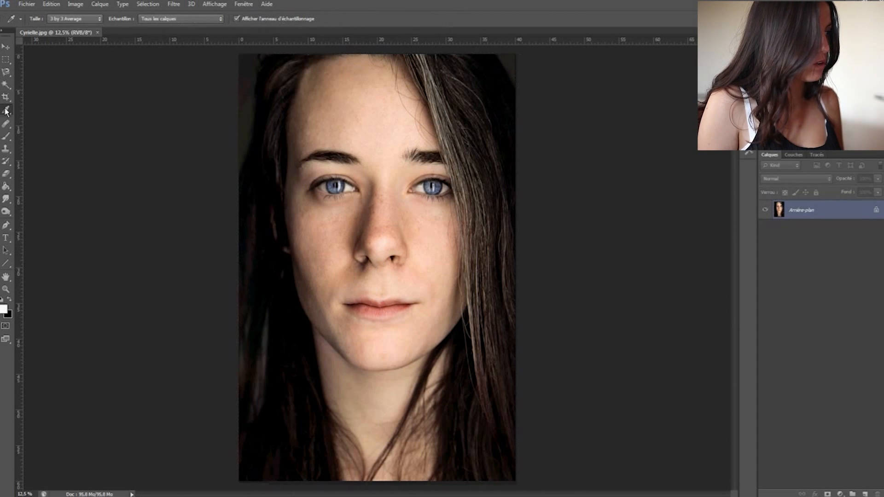
drag(256, 90, 224, 197)
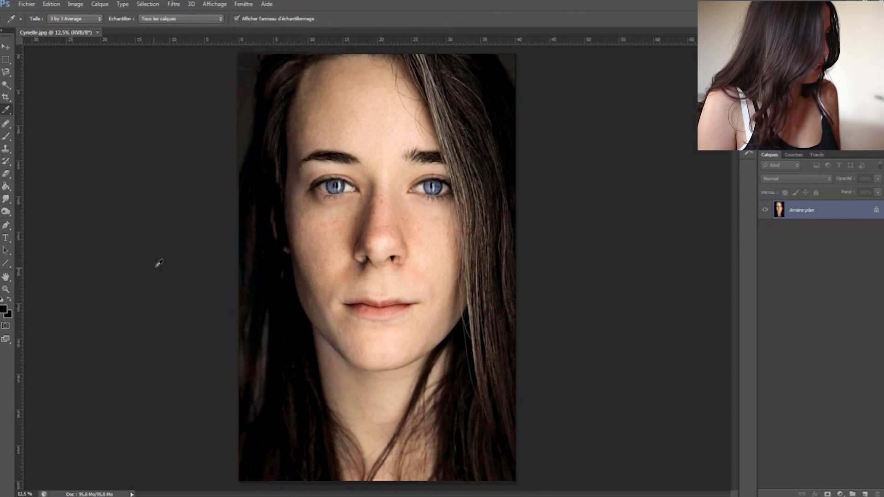
Step: Choose the Healing Brush and add a new empty layer above the portrait for the retouching
click(8, 122)
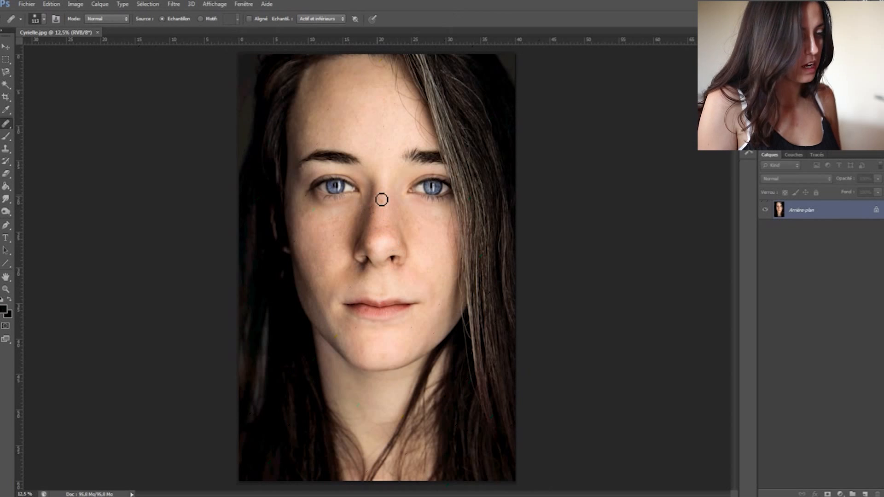
key(ctrl+shift+n)
key(Return)
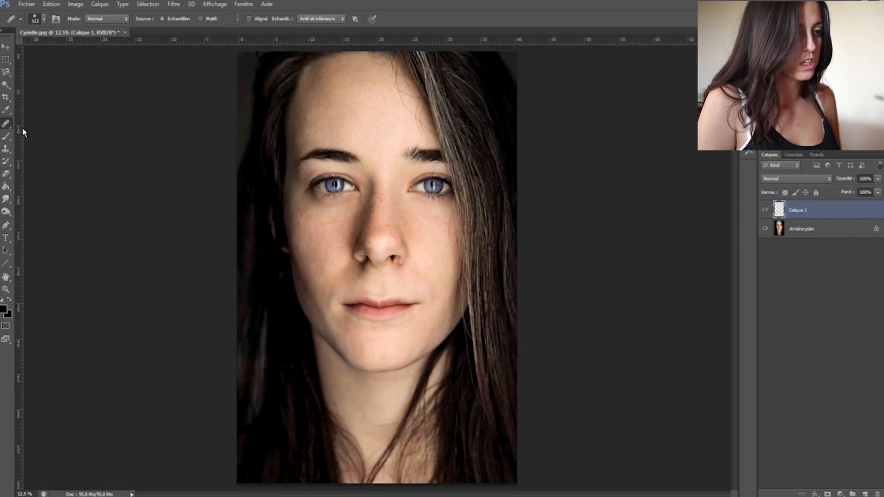
key(ctrl+plus)
key(ctrl+plus)
drag(281, 273, 246, 350)
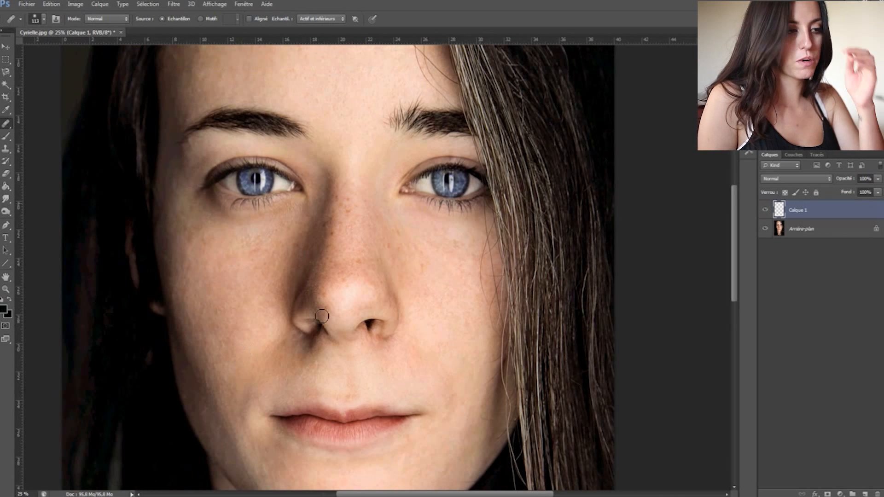
Step: Check the Healing Brush's size settings and switch to the Spot Healing Brush
right_click(344, 231)
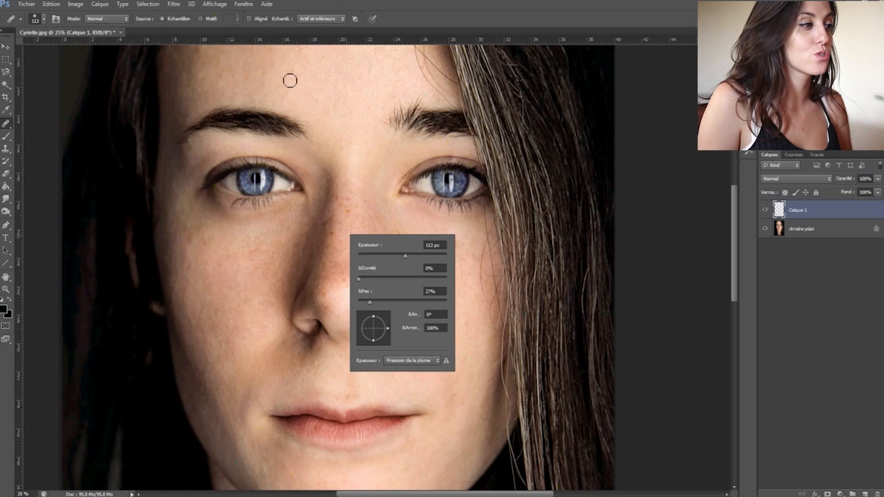
click(179, 30)
right_click(4, 122)
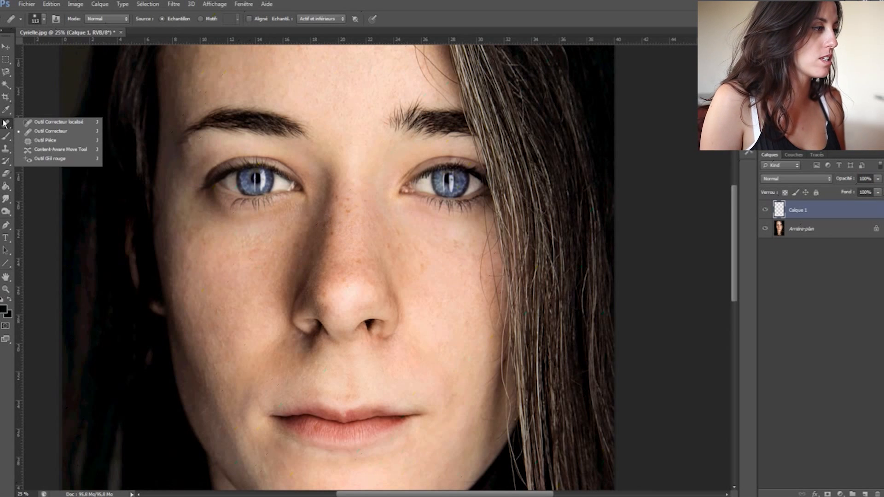
click(55, 122)
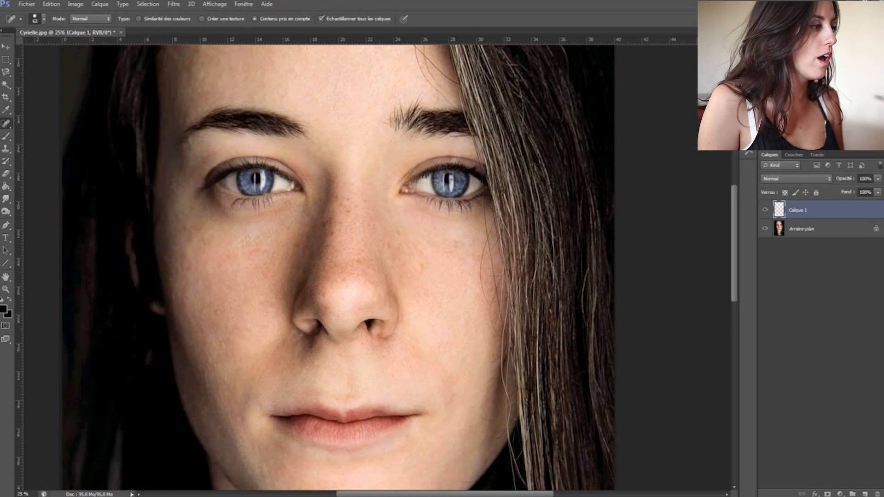
right_click(7, 124)
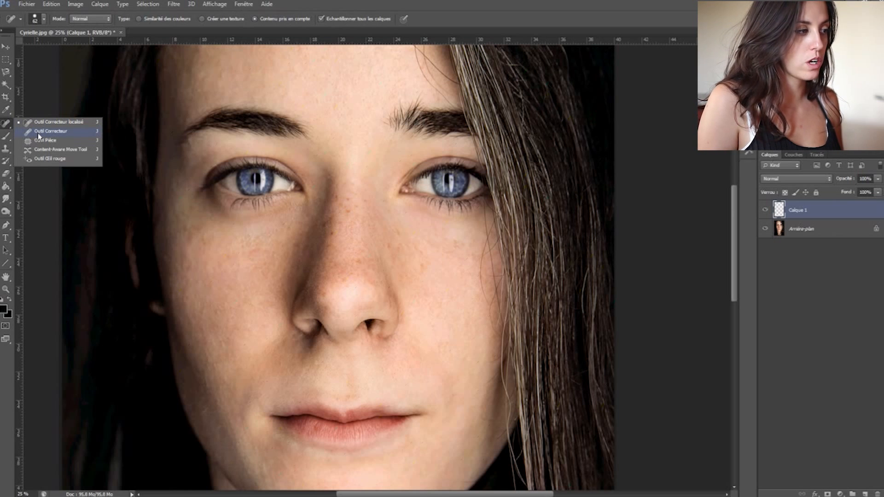
click(4, 151)
click(10, 124)
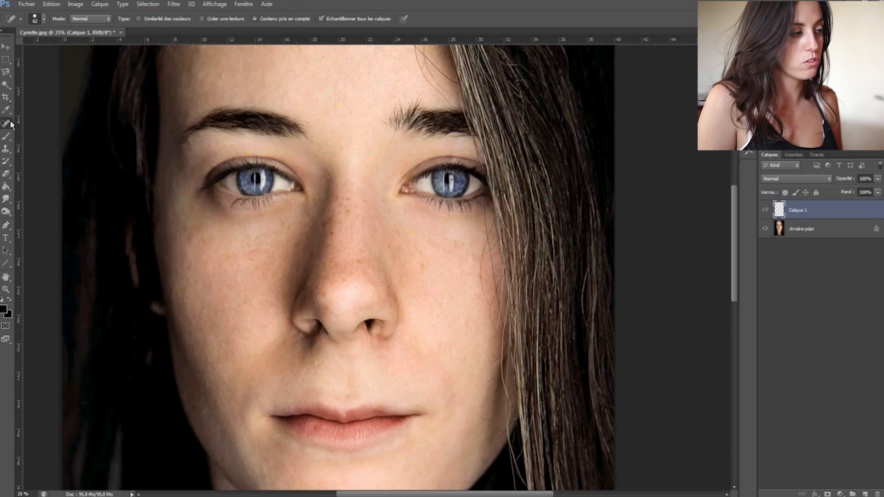
right_click(6, 124)
click(30, 127)
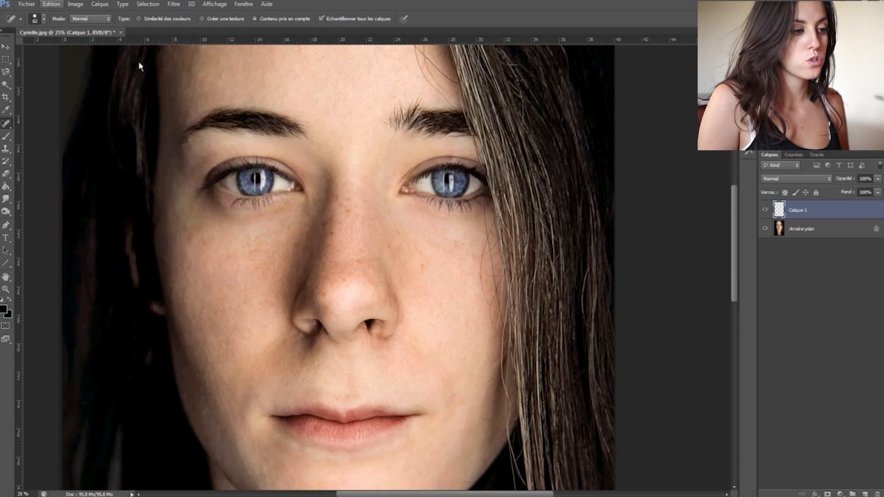
Step: Set the Spot Healing Brush to 0% hardness and a size of 57 px
click(44, 18)
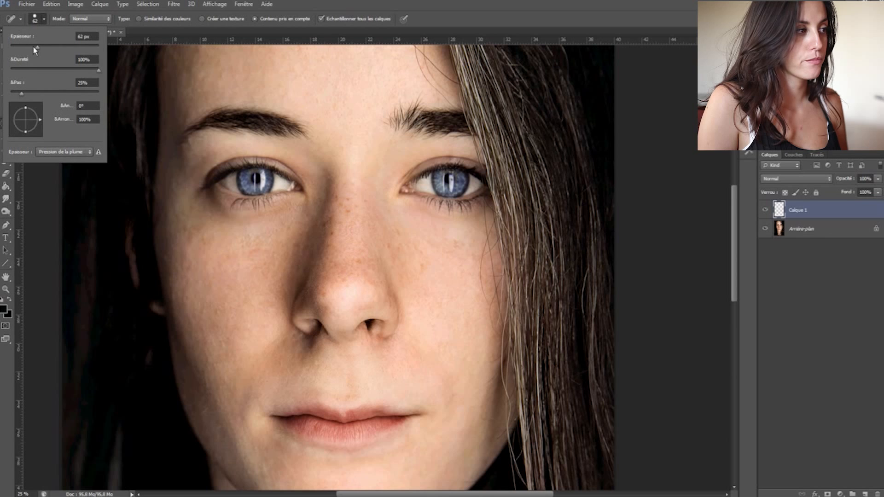
drag(29, 66, 4, 74)
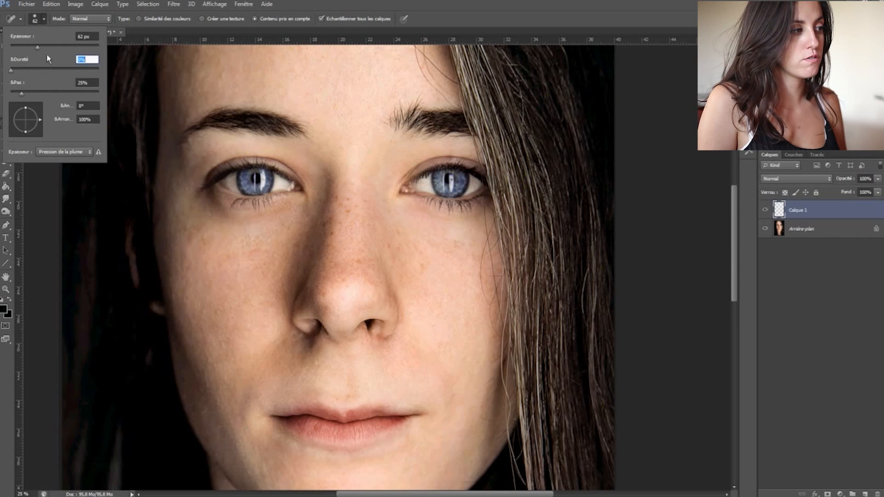
drag(36, 47, 29, 70)
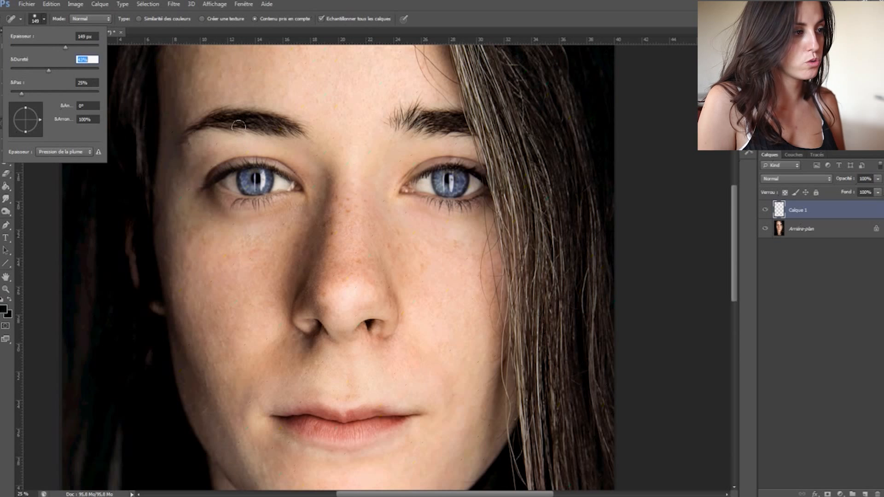
drag(54, 74, 23, 70)
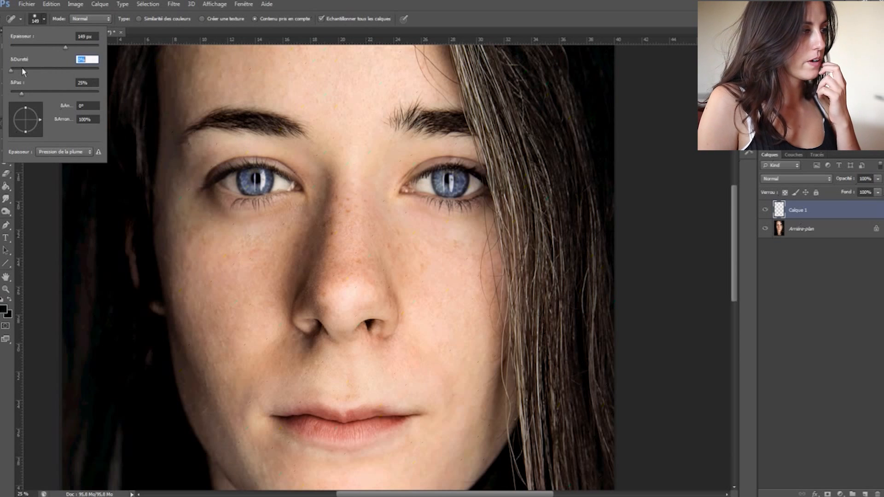
click(46, 16)
right_click(352, 208)
drag(380, 224, 386, 224)
key(Return)
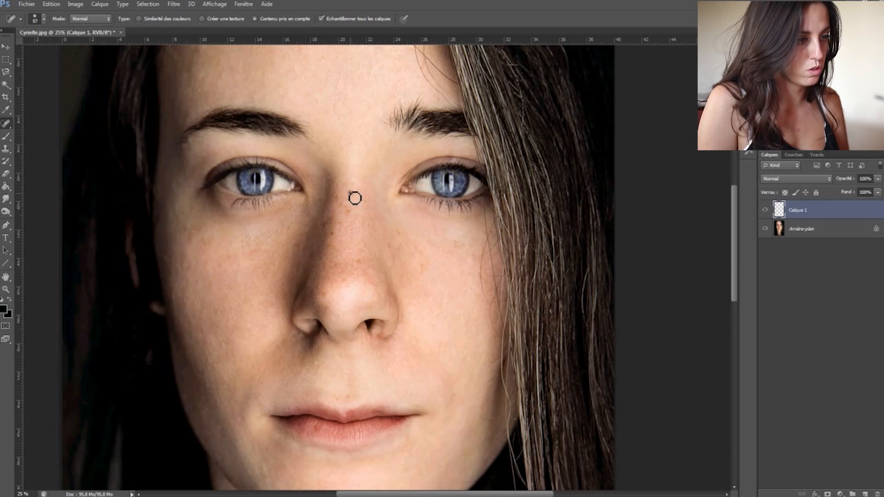
Step: Remove the freckle at the centre of the upper nose bridge with the Spot Healing Brush
key(ctrl+plus)
key(ctrl+plus)
drag(350, 220, 404, 370)
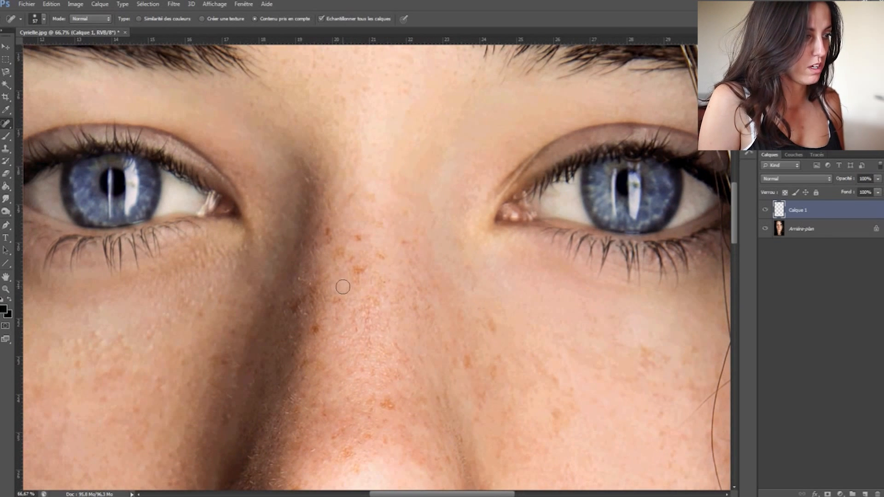
drag(357, 238, 358, 245)
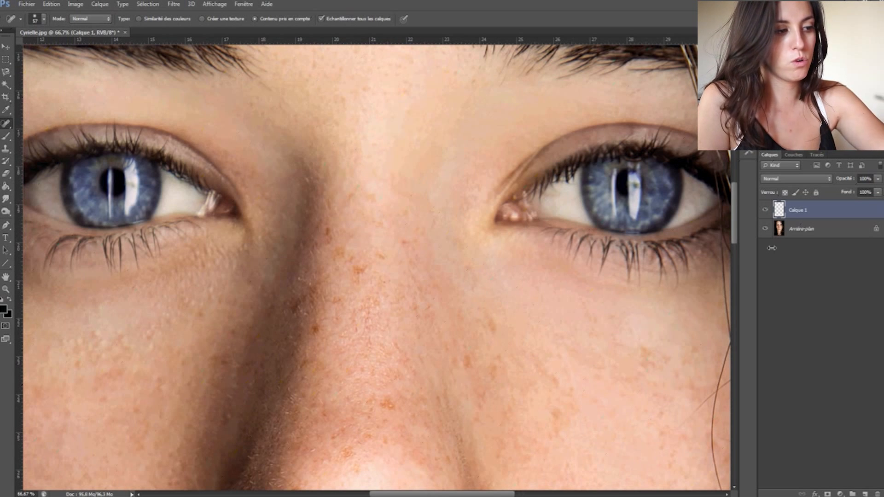
Step: Toggle the visibility of Calque 1 to compare the nose before and after the retouch
click(765, 211)
click(765, 211)
click(765, 210)
click(765, 210)
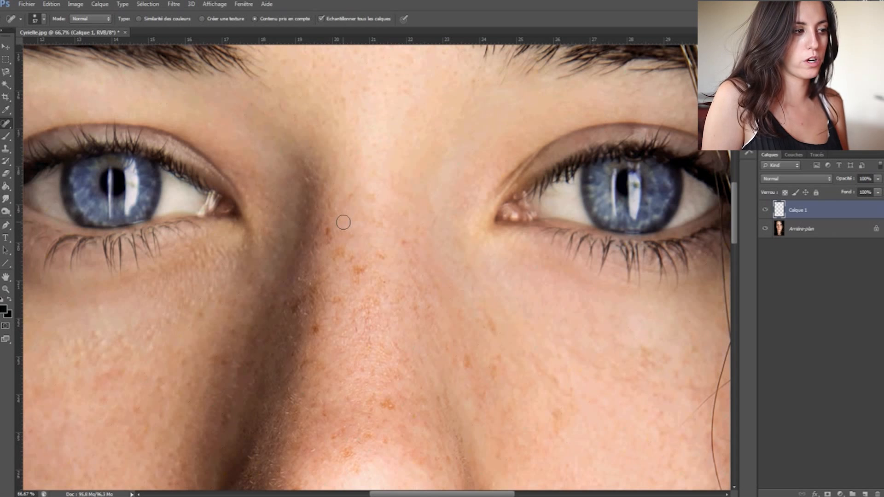
Step: Try the Spot Healing Brush on the freckles along the shaded edge of the nose bridge
drag(328, 228, 328, 254)
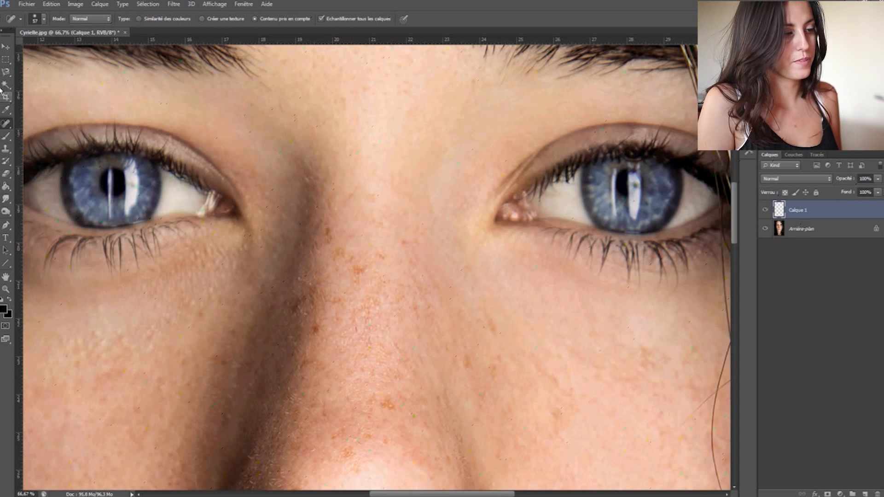
Step: With the Healing Brush, sample clear skin between the eyebrows and paint it over the nose and the inner corner of the eye on the image's right
click(3, 126)
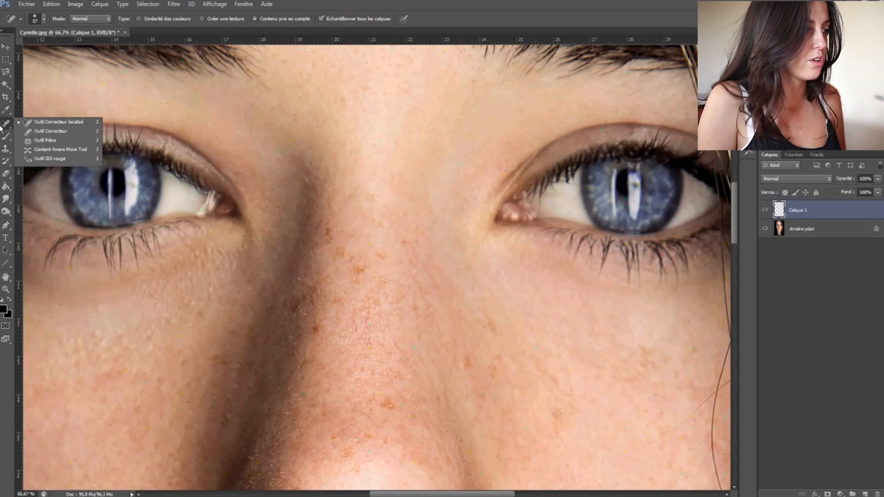
click(31, 132)
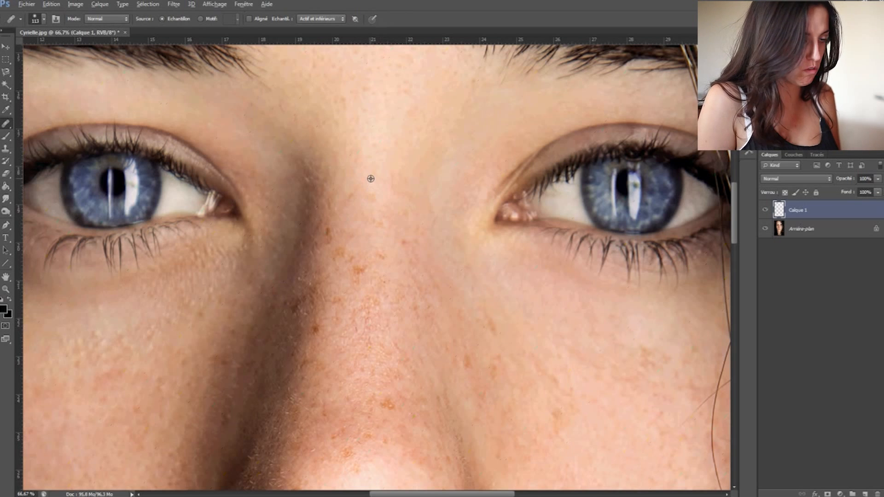
key(alt)
key(alt)
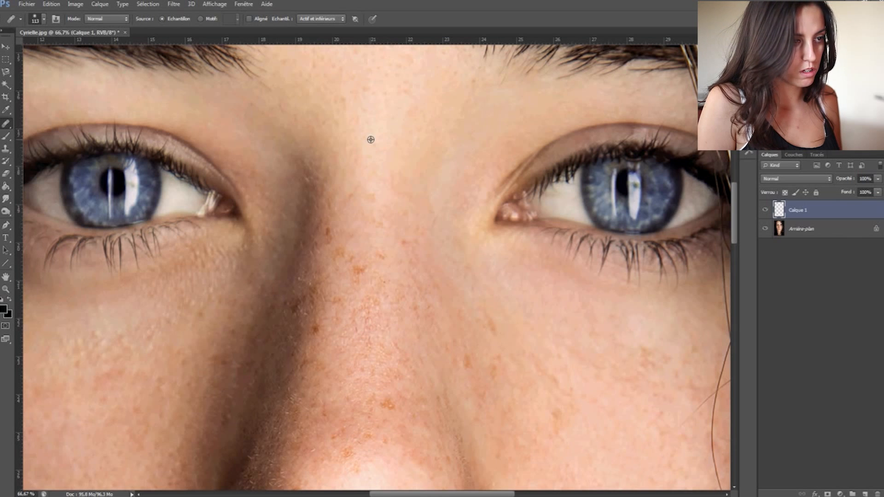
mouse_move(374, 208)
mouse_down()
mouse_move(360, 186)
mouse_move(364, 198)
mouse_up()
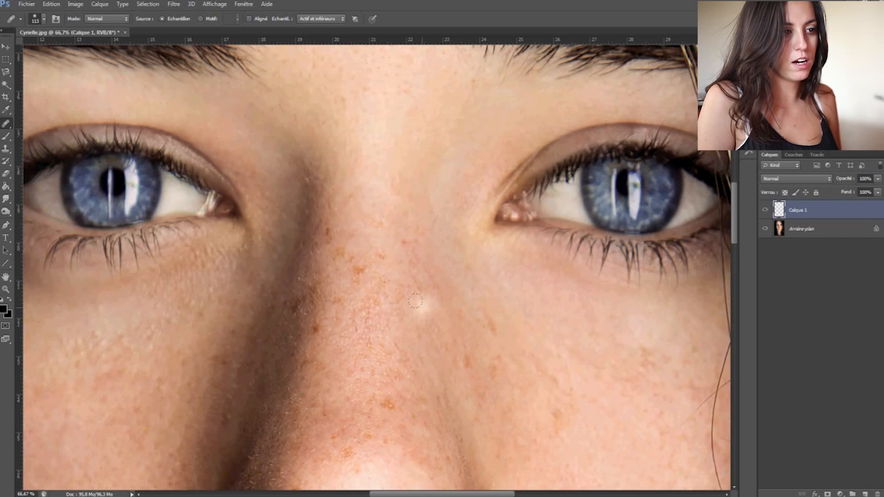
click(514, 182)
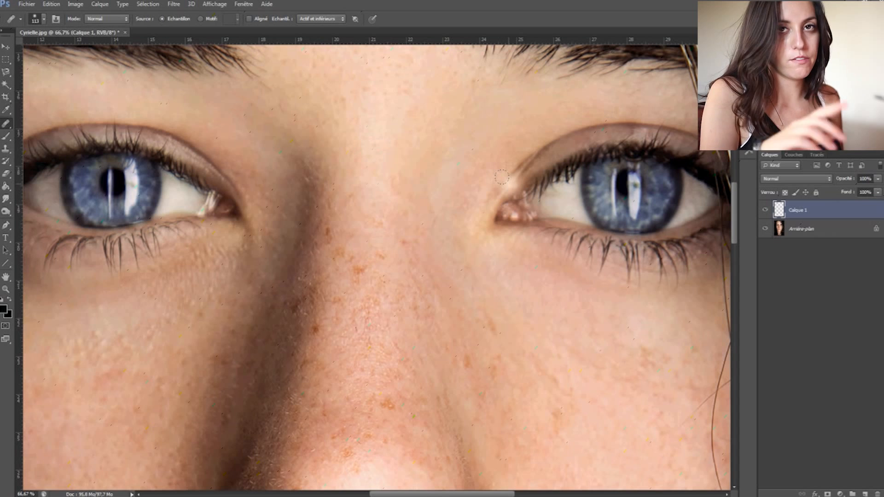
Step: Set the Clone Stamp to 66 px, sample clear skin on the nose bridge and stamp it over the freckle just below
click(5, 149)
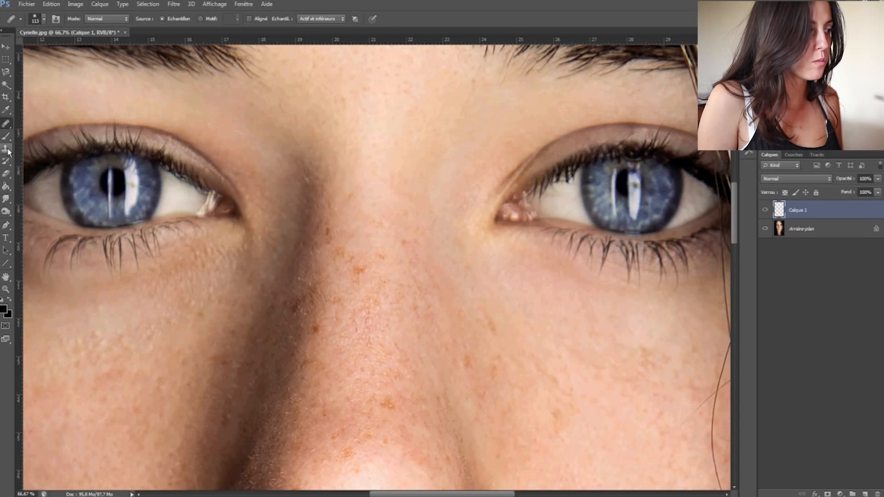
right_click(395, 234)
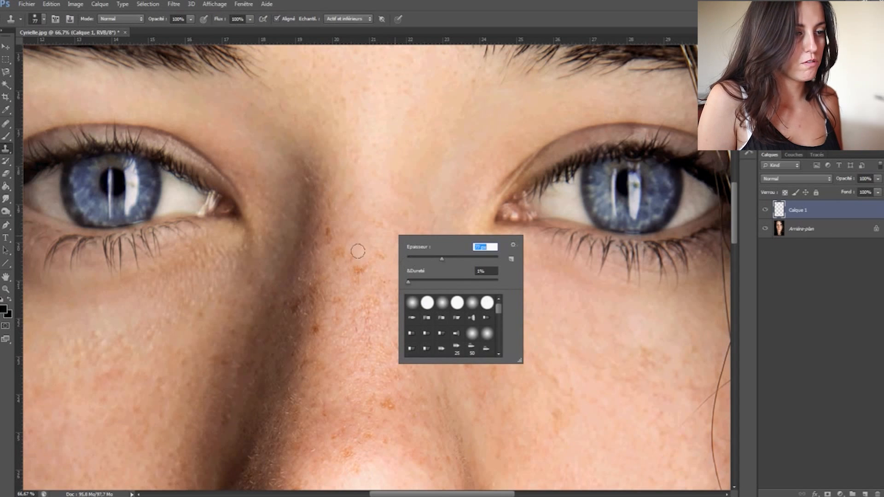
text(66)
key(Return)
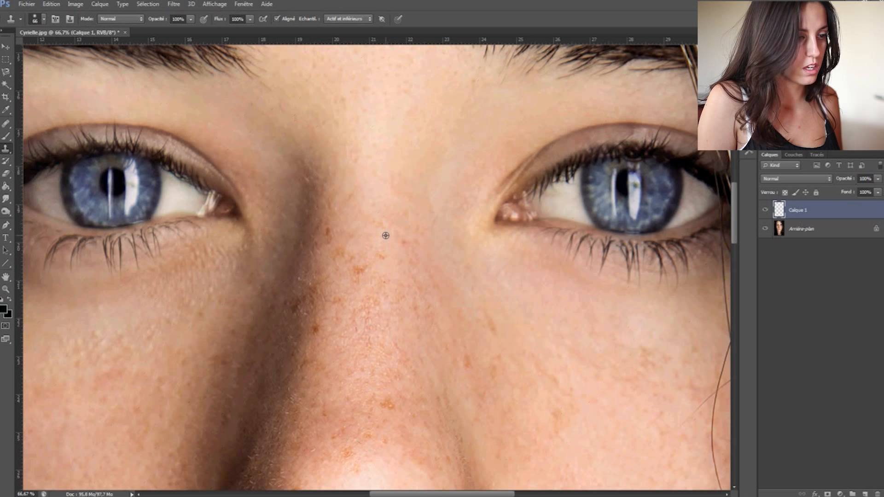
alt+click(386, 235)
click(381, 256)
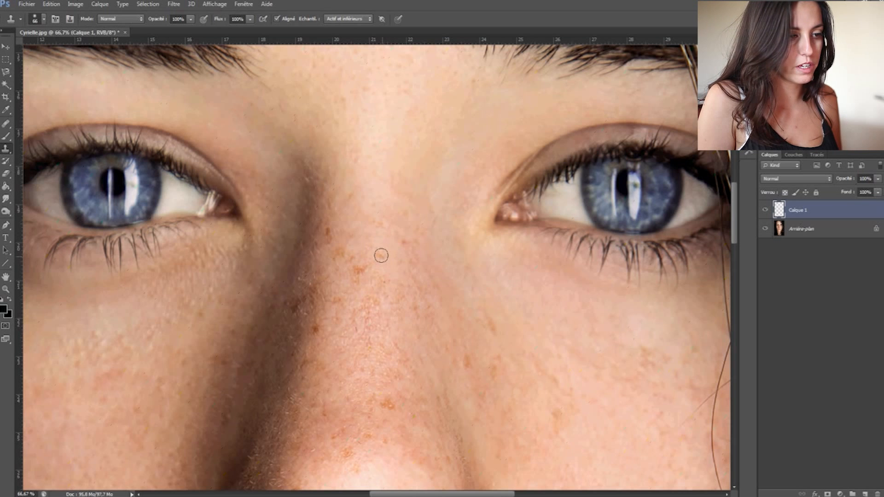
Step: Enlarge the Clone Stamp brush to 1289 px
key(ctrl+minus)
key(ctrl+minus)
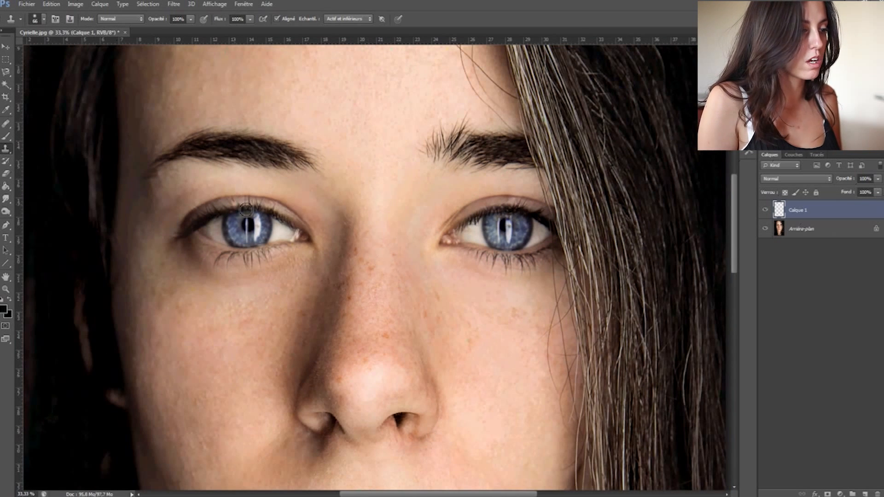
right_click(287, 208)
drag(319, 223, 340, 224)
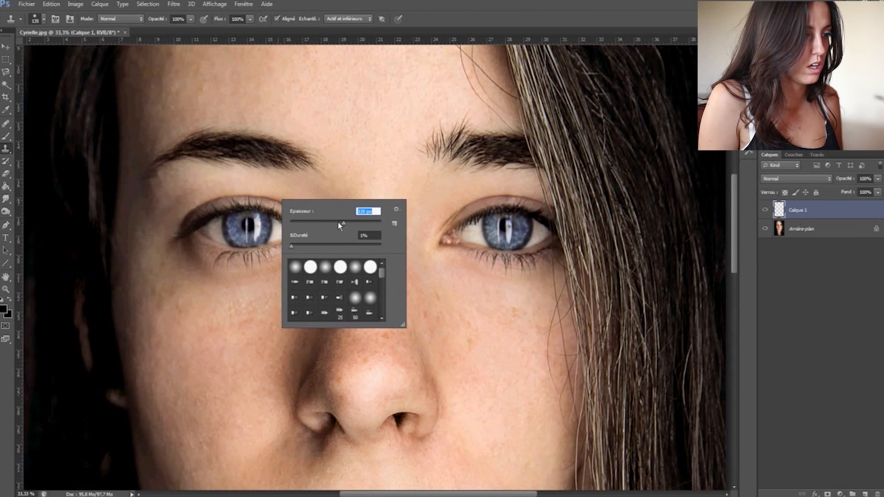
click(375, 225)
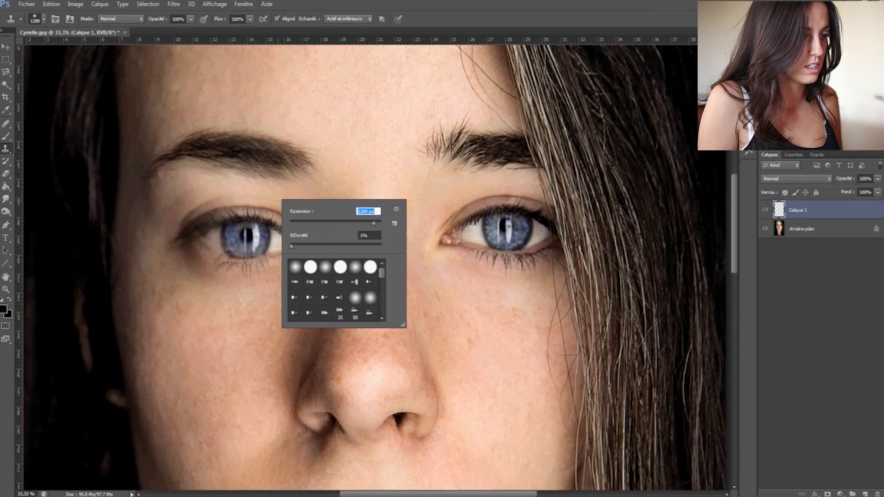
key(Return)
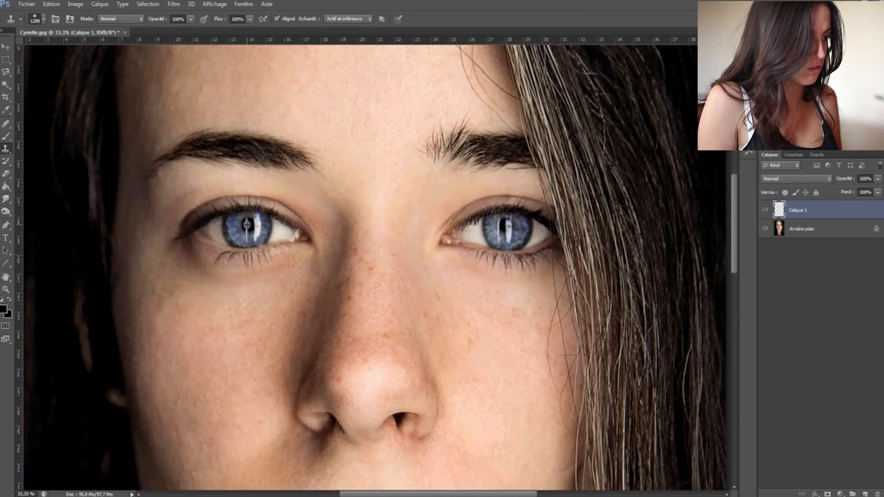
Step: Sample the eye on the image's left with the Clone Stamp and stamp a copy in the middle of the forehead
alt+click(249, 225)
scroll(352, 82, up, 2)
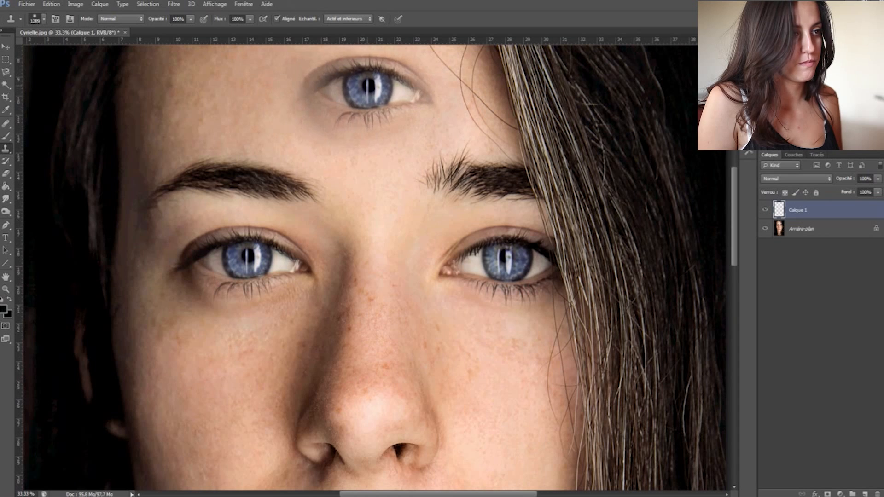
click(368, 83)
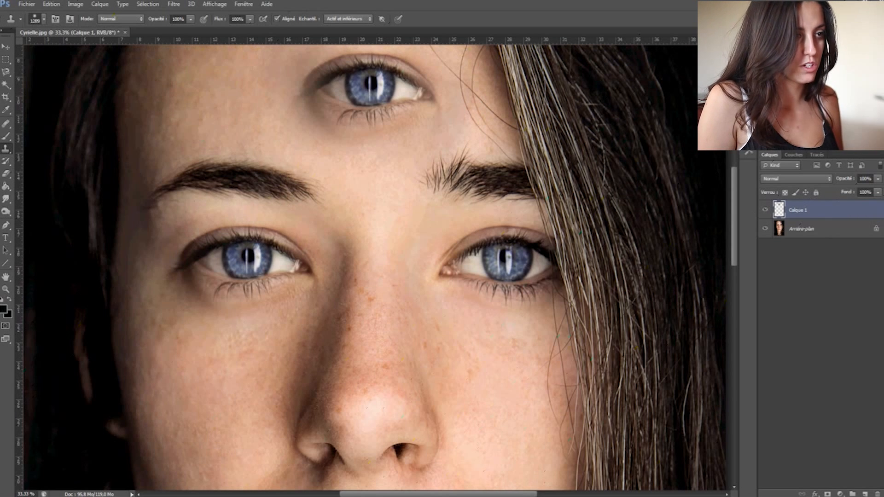
Step: Delete the layer holding the cloned forehead eye and add a new empty layer above the background
drag(782, 211, 877, 494)
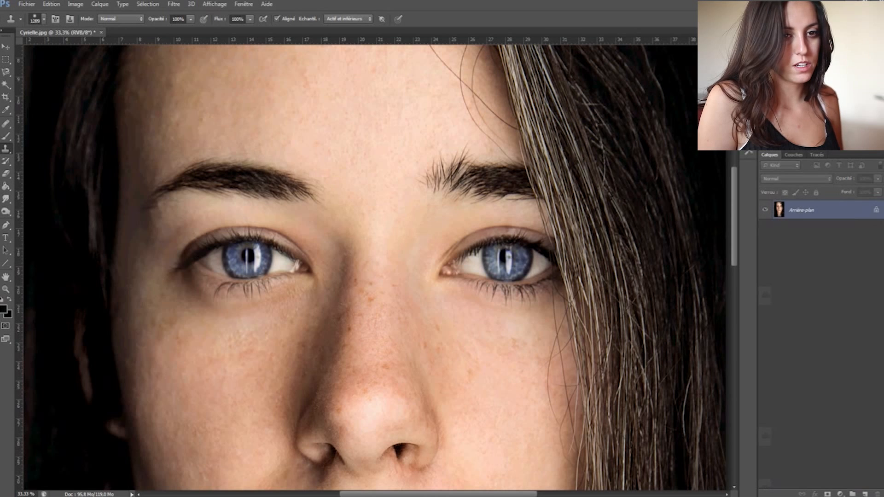
key(ctrl+shift+n)
key(Return)
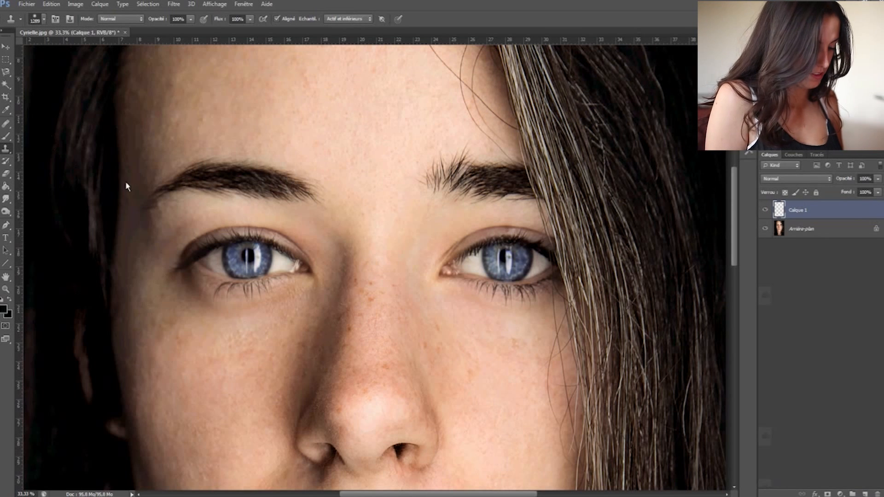
Step: Choose the Healing Brush and enlarge its brush to about 930 px, wide enough to cover an eye
click(6, 124)
right_click(6, 126)
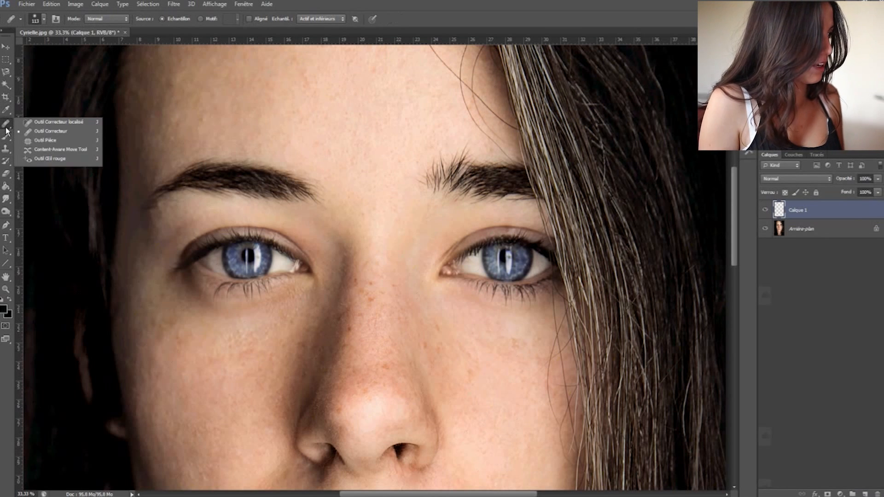
click(32, 134)
right_click(290, 268)
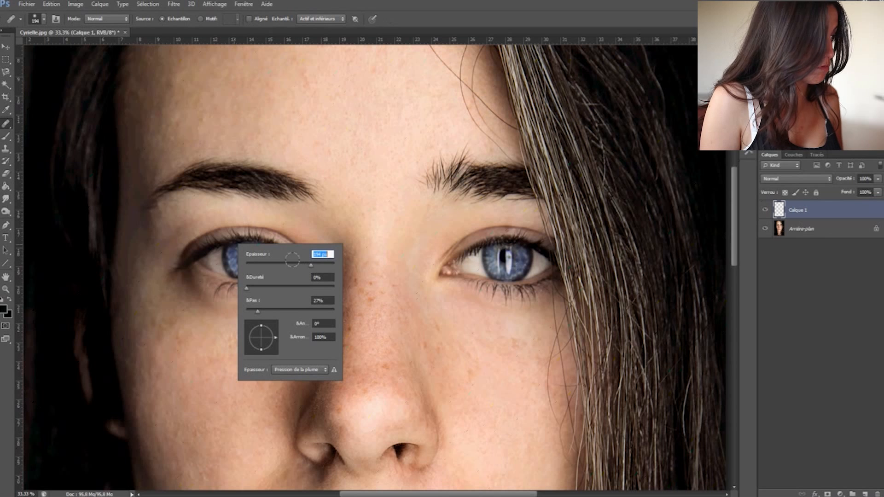
drag(311, 266, 326, 266)
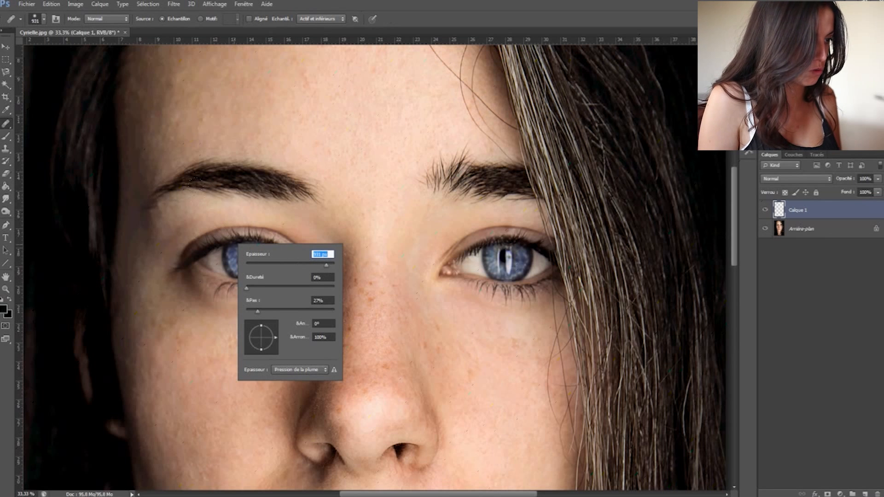
click(236, 258)
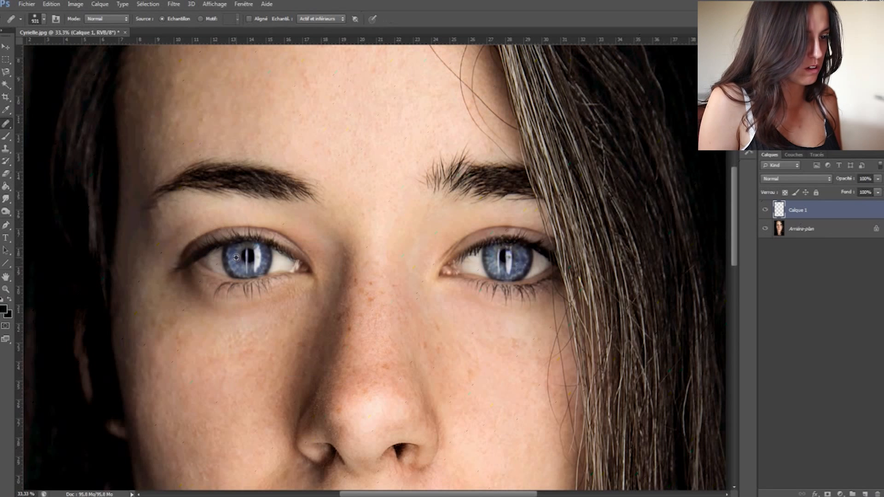
Step: Sample the eye on the image's left with the Healing Brush, paint copies on the forehead, cheek and hair, and undo them
alt+click(247, 256)
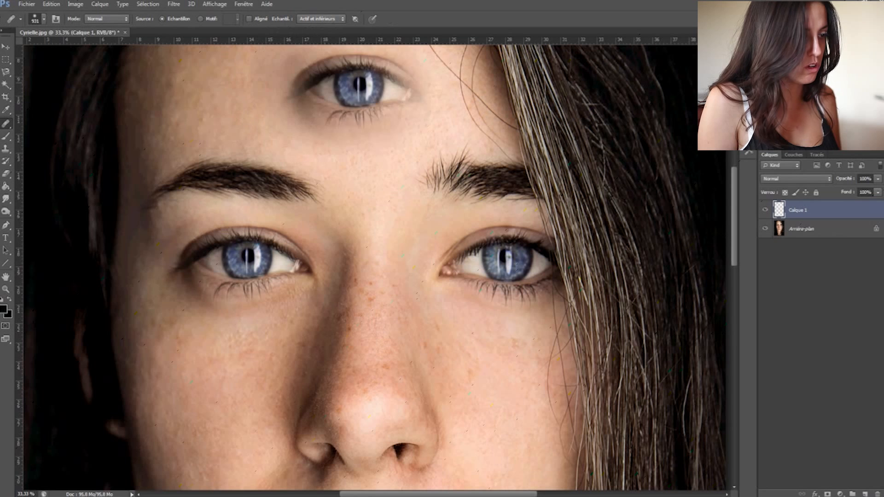
click(359, 84)
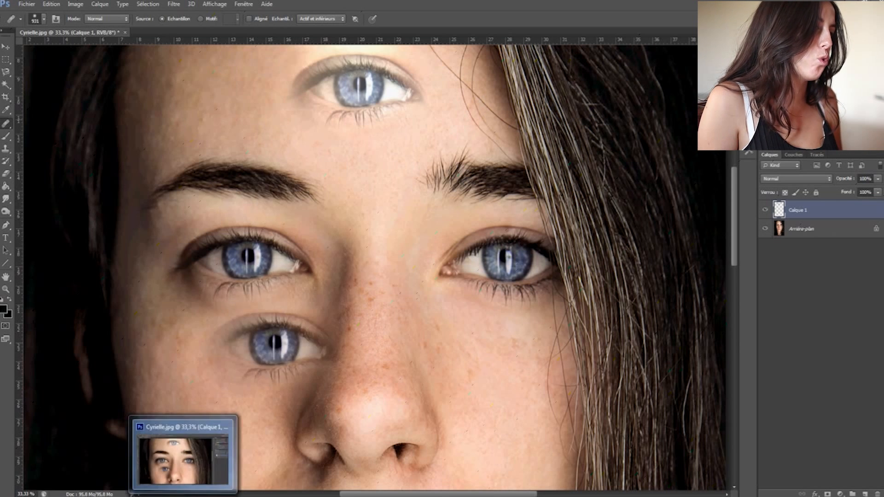
scroll(450, 385, up, 1)
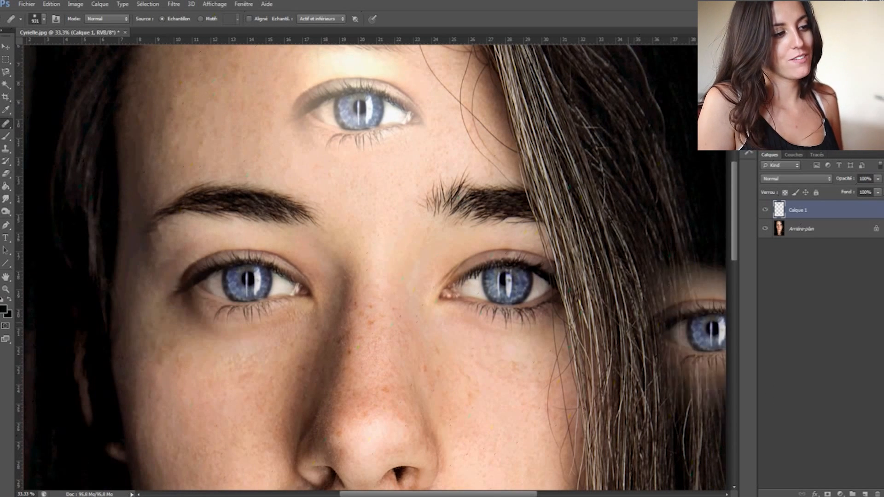
scroll(621, 256, up, 2)
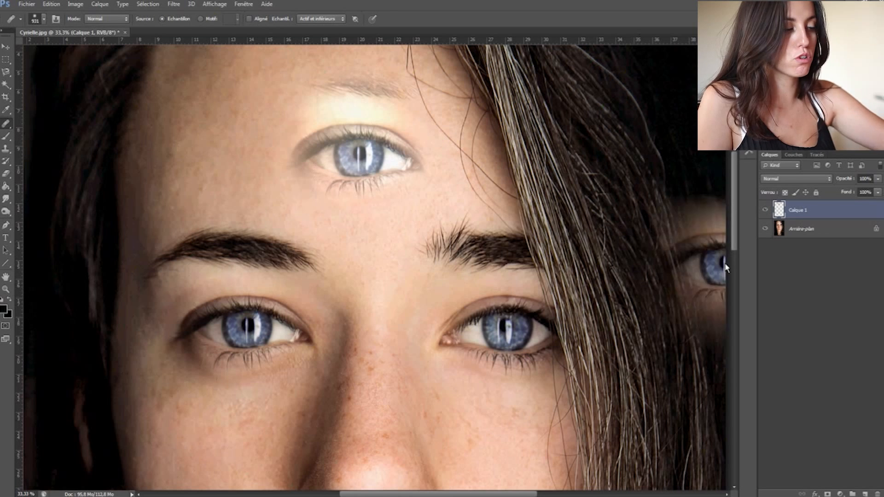
key(ctrl+z)
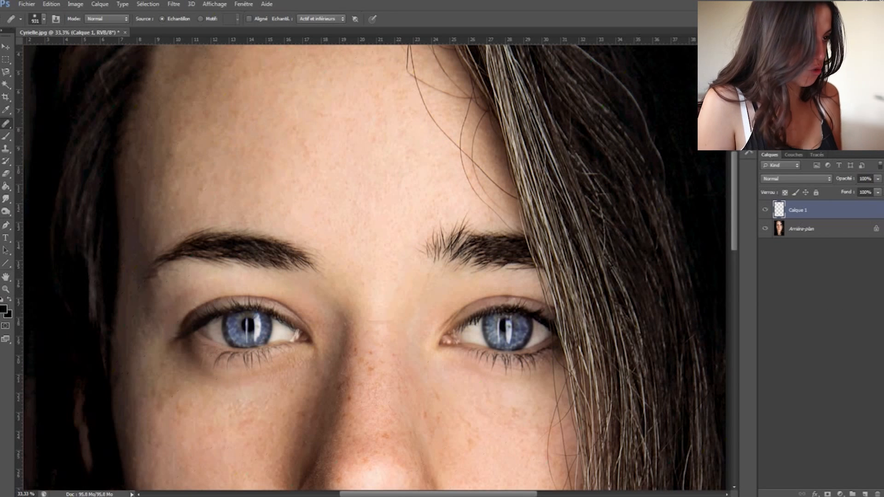
Step: With the Patch tool, outline the freckles on the nose bridge and try to patch them on the empty layer
right_click(7, 123)
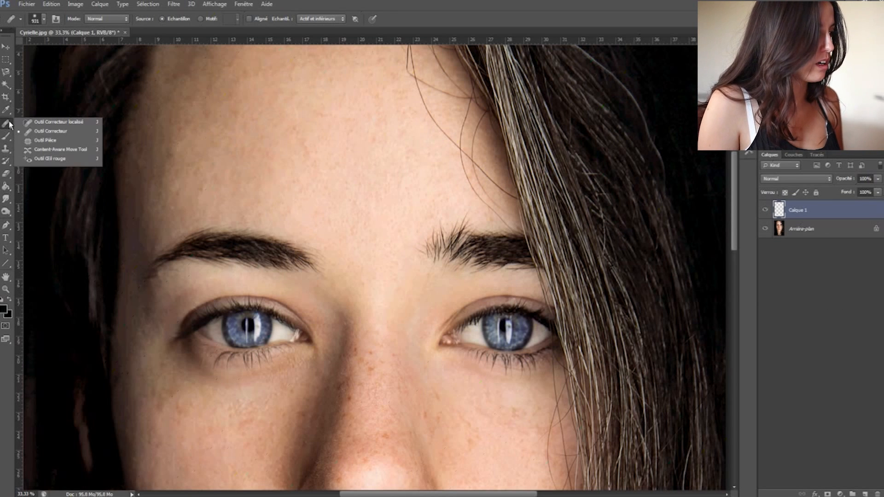
click(45, 140)
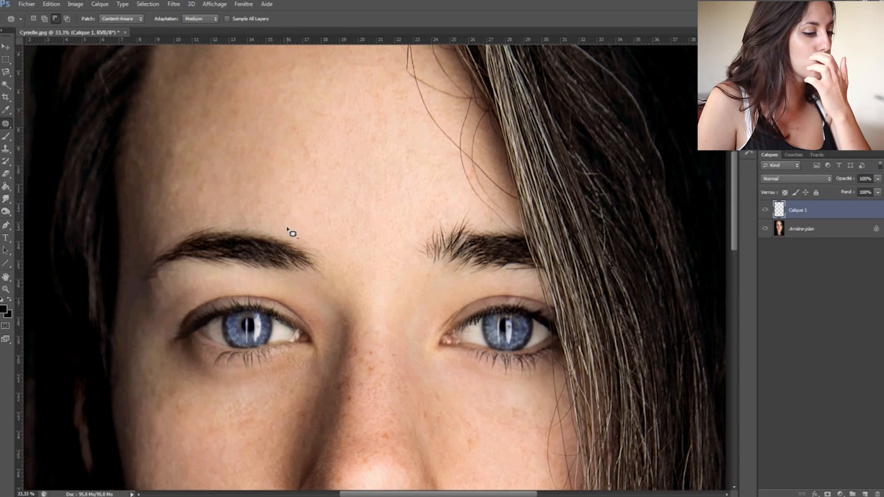
scroll(289, 234, down, 3)
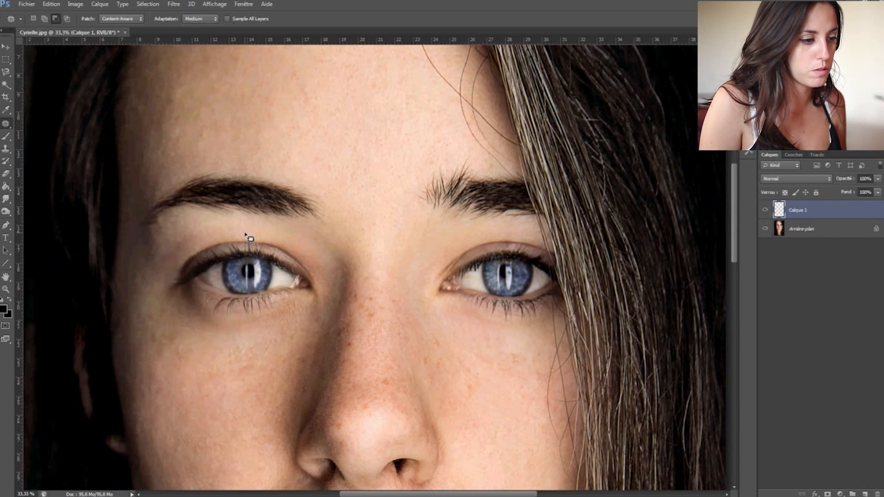
mouse_move(378, 304)
mouse_down()
mouse_move(360, 305)
mouse_move(368, 324)
mouse_move(387, 314)
mouse_up()
click(369, 310)
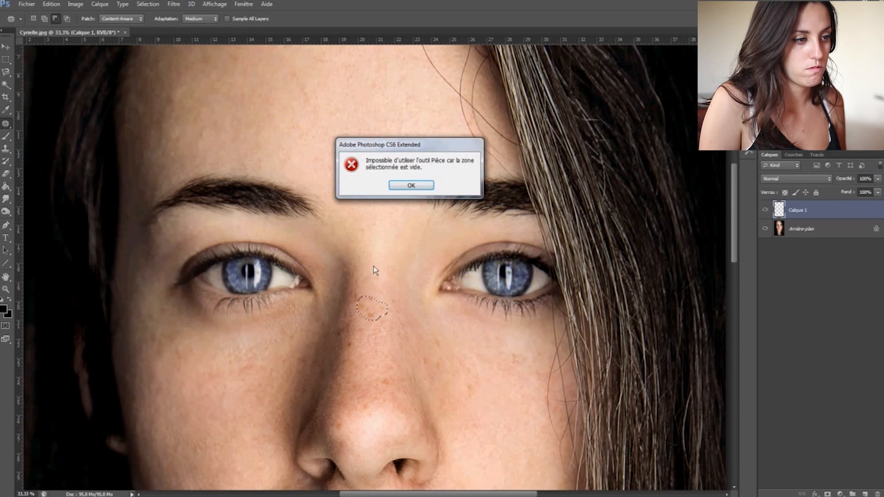
click(405, 186)
Step: Restore the removed empty layer, retry patching the nose-bridge freckles with skin from between the eyebrows, and deselect
drag(807, 214, 877, 494)
key(ctrl+z)
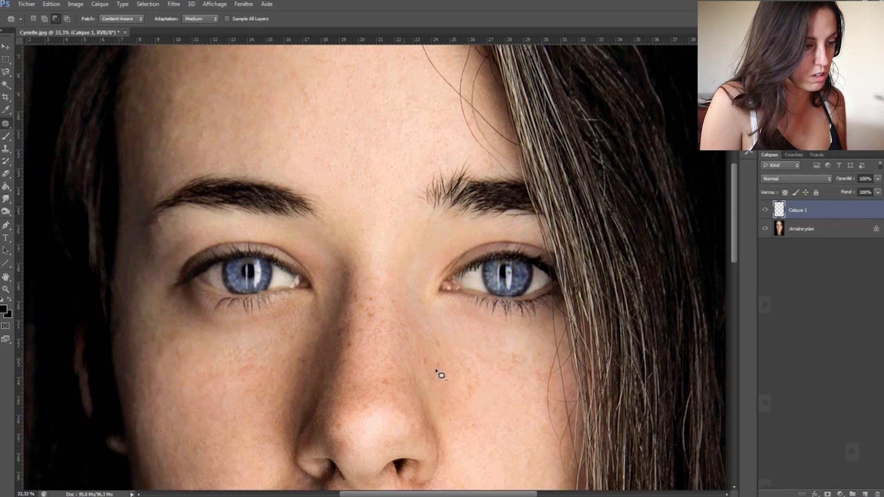
mouse_move(376, 323)
mouse_down()
mouse_move(387, 309)
mouse_move(377, 293)
mouse_move(362, 299)
mouse_move(360, 314)
mouse_move(375, 319)
mouse_move(365, 225)
mouse_move(375, 203)
mouse_move(316, 164)
mouse_move(375, 198)
mouse_move(371, 205)
mouse_up()
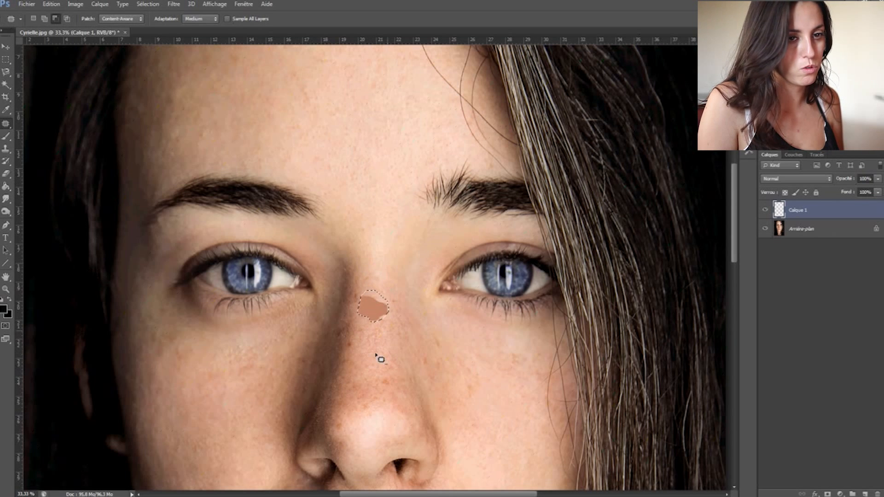
key(ctrl+d)
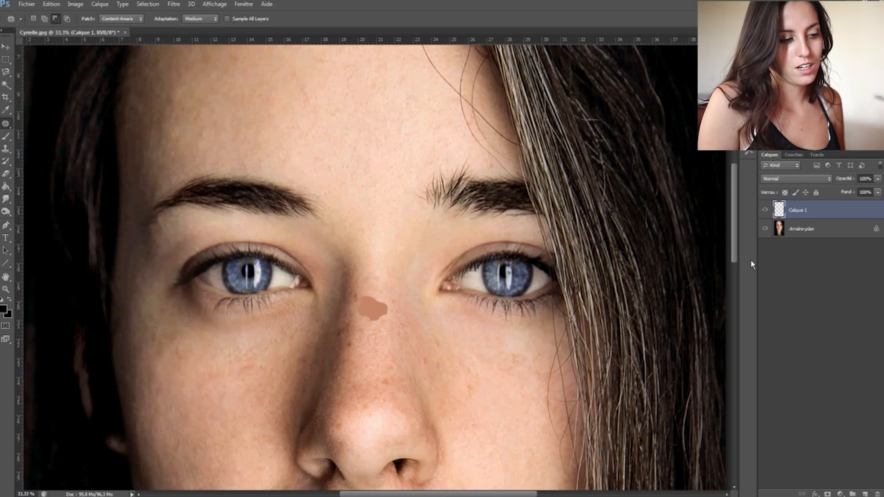
Step: Delete the extra layer and duplicate the whole background onto a new layer
drag(810, 217, 879, 492)
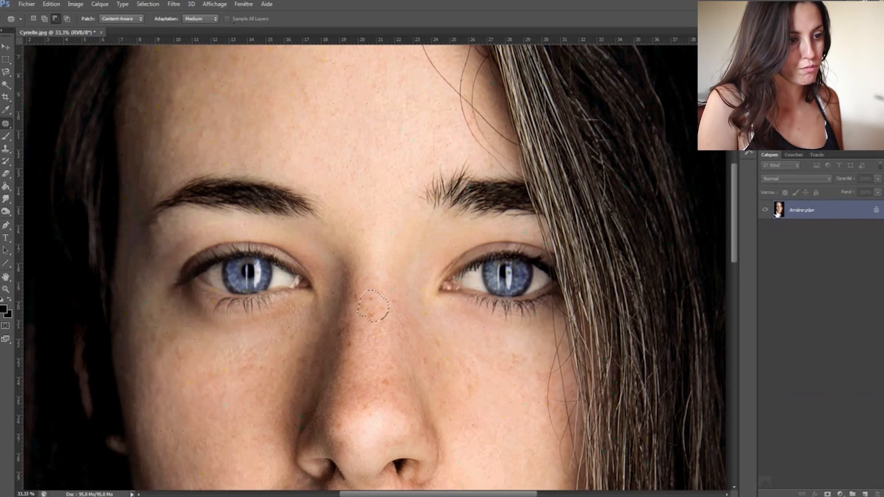
key(ctrl+j)
key(ctrl+z)
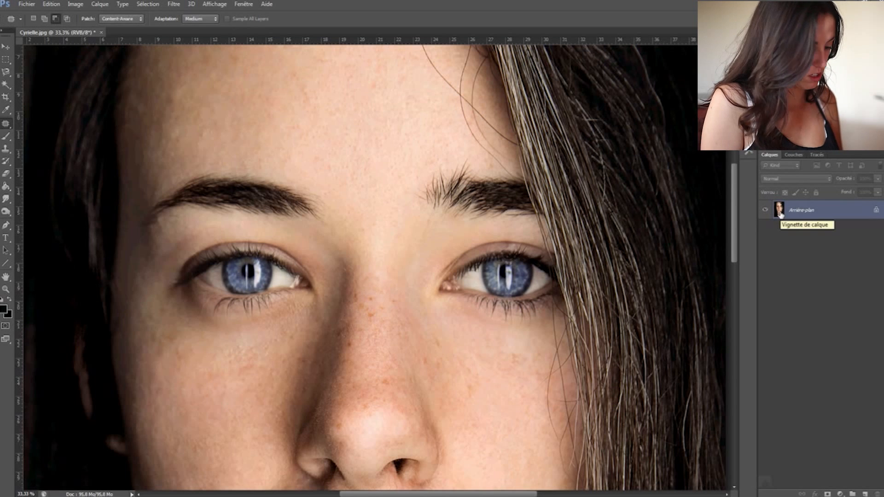
key(ctrl+j)
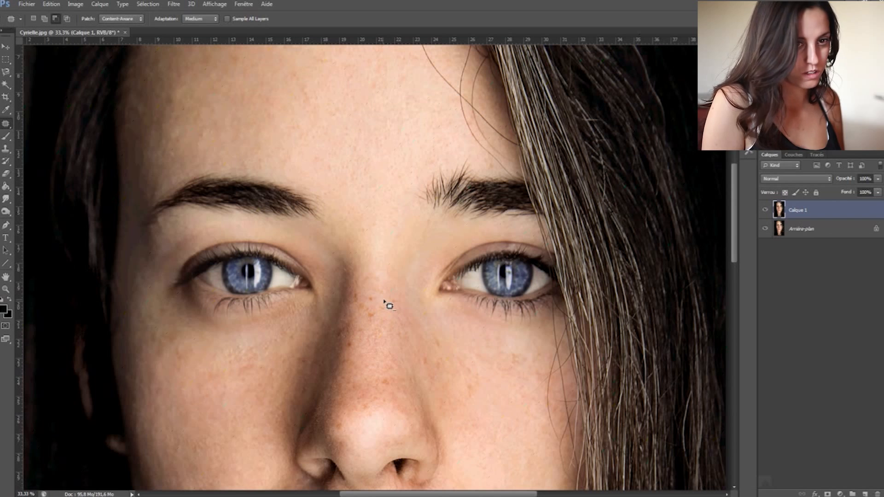
Step: Outline the nose-bridge freckles with the Patch tool, replace them with nearby clear skin on the duplicate layer, and deselect
mouse_move(377, 297)
mouse_down()
mouse_move(365, 300)
mouse_move(361, 328)
mouse_move(384, 326)
mouse_move(373, 313)
mouse_move(379, 281)
mouse_move(367, 227)
mouse_up()
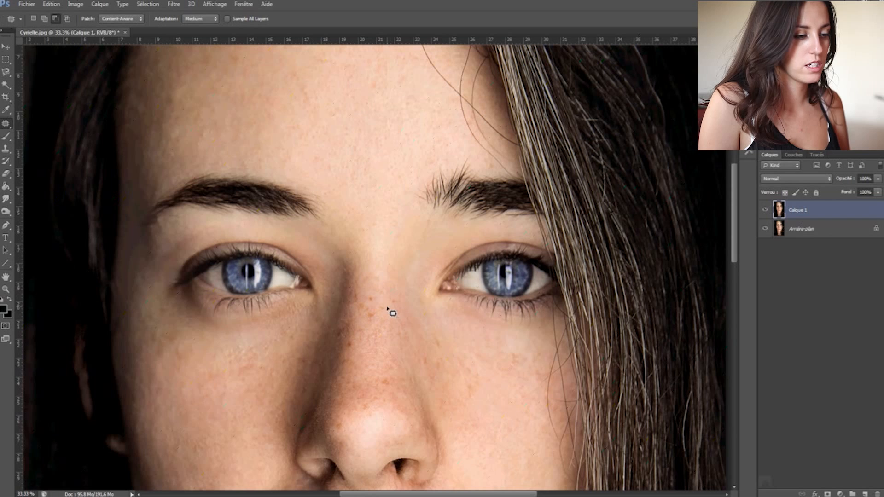
mouse_move(388, 305)
mouse_down()
mouse_move(356, 305)
mouse_move(355, 320)
mouse_move(380, 329)
mouse_move(387, 306)
mouse_move(386, 315)
mouse_move(373, 313)
mouse_move(378, 196)
mouse_move(390, 186)
mouse_move(383, 155)
mouse_move(378, 181)
mouse_move(398, 244)
mouse_up()
drag(374, 316, 415, 318)
key(ctrl+d)
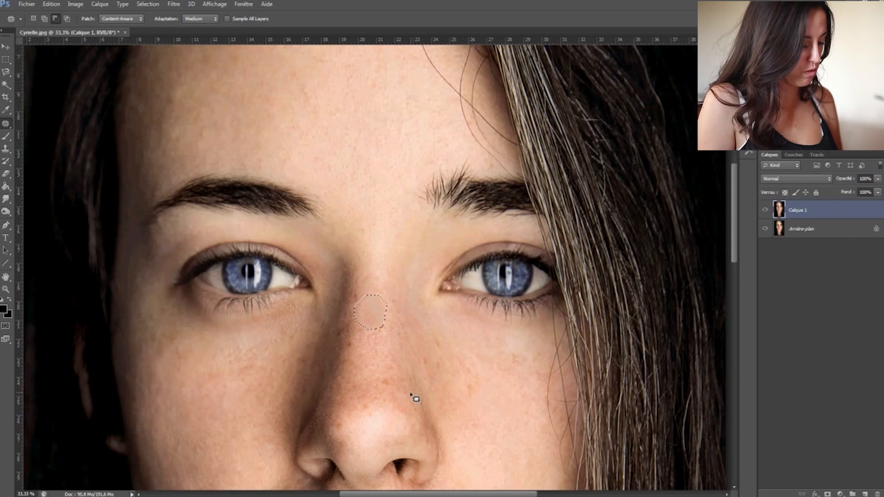
Step: Delete the duplicate layer with the patched freckles, keeping only the background layer
drag(819, 212, 876, 494)
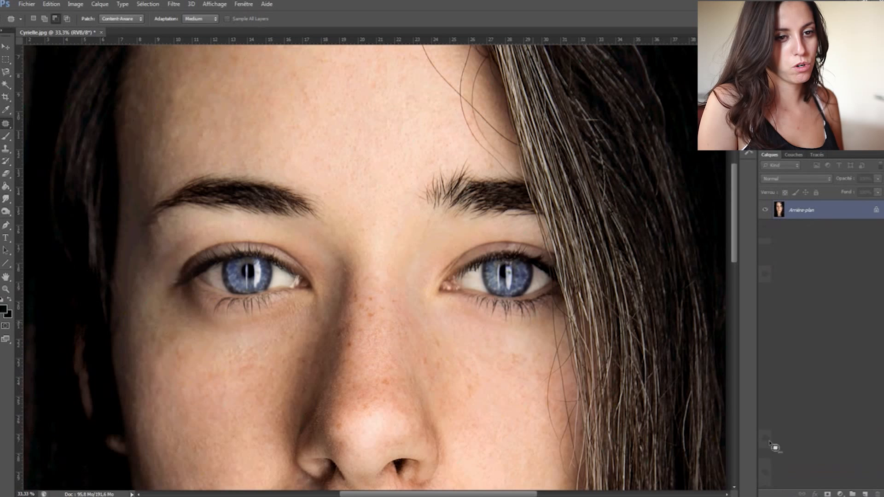
scroll(129, 287, down, 1)
scroll(138, 300, down, 5)
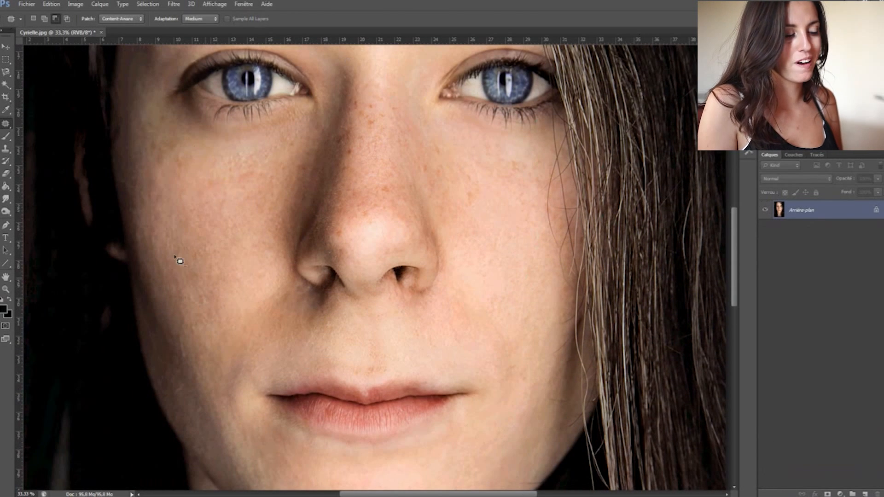
key(ctrl+minus)
key(ctrl+minus)
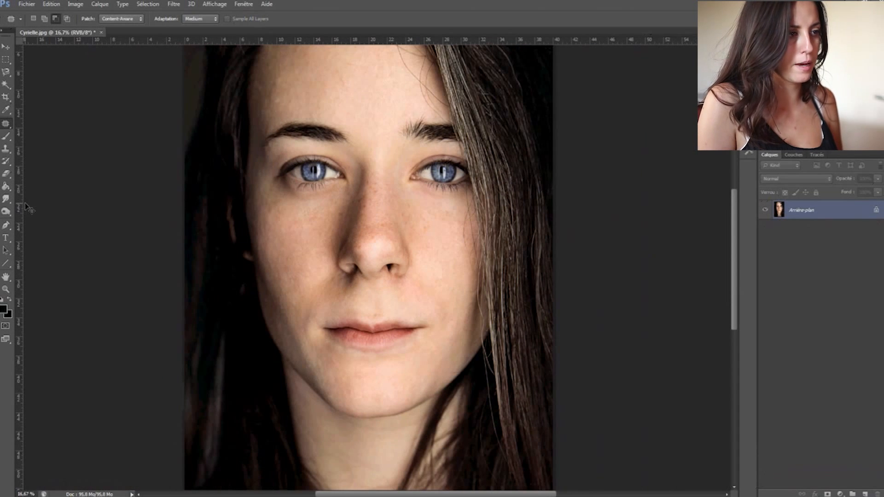
drag(266, 183, 257, 255)
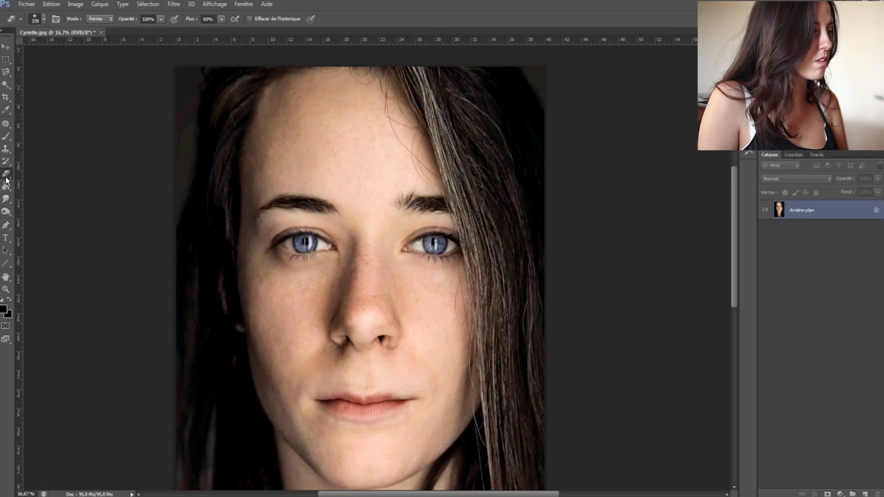
Step: Trace the eyebrow on the image's left with a curved Pen path, starting at its outer tail
click(6, 136)
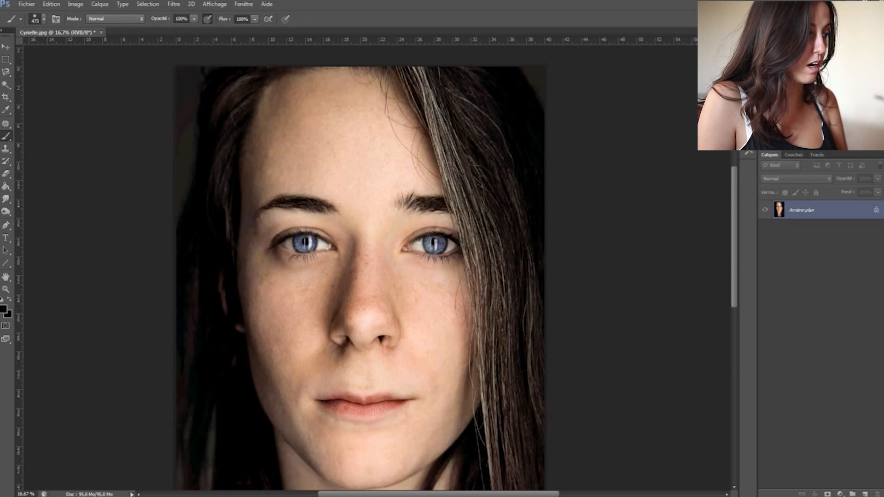
click(6, 225)
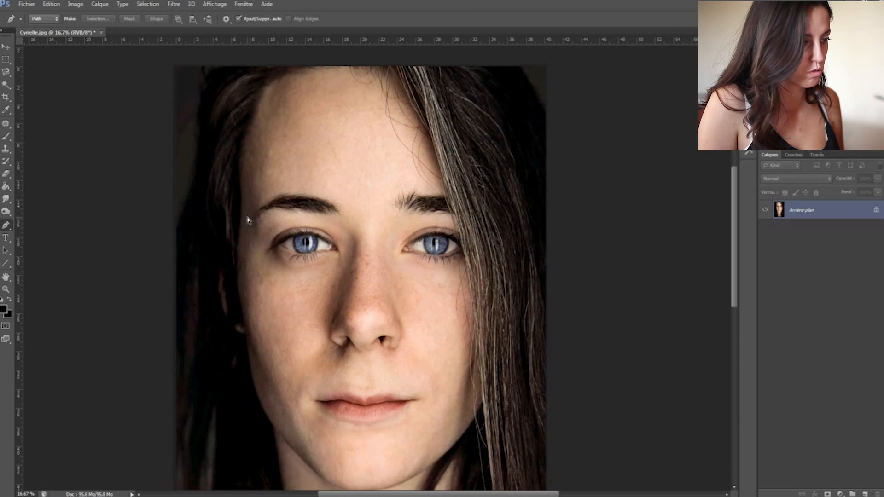
scroll(247, 220, up, 2)
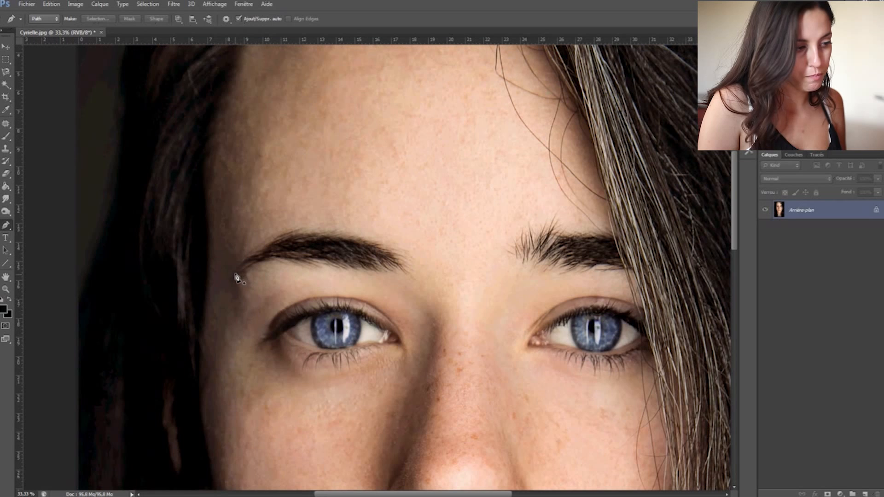
click(234, 277)
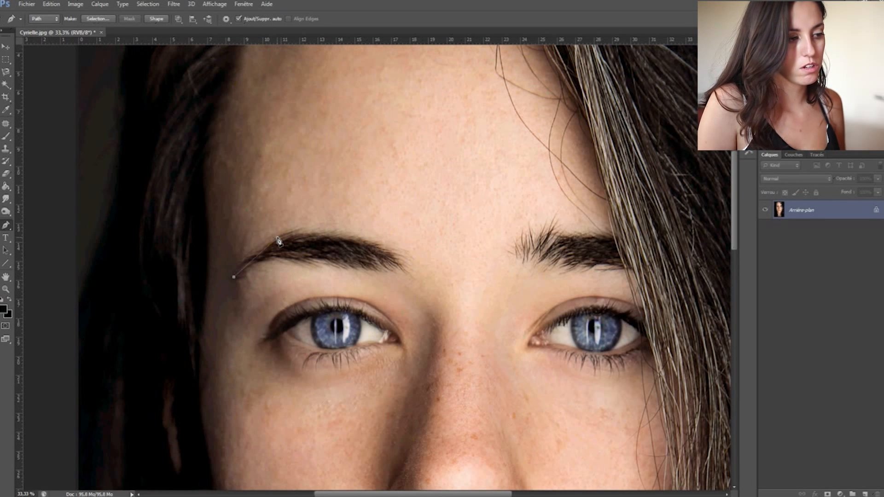
drag(277, 237, 324, 209)
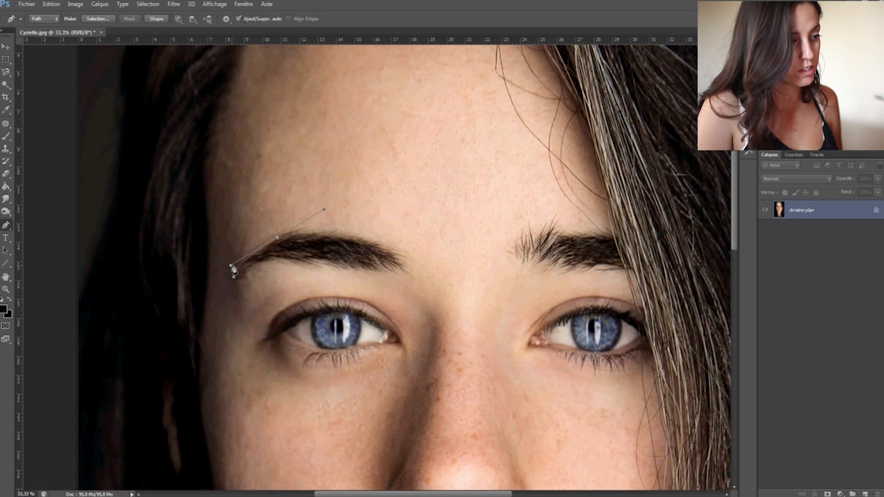
drag(231, 266, 250, 254)
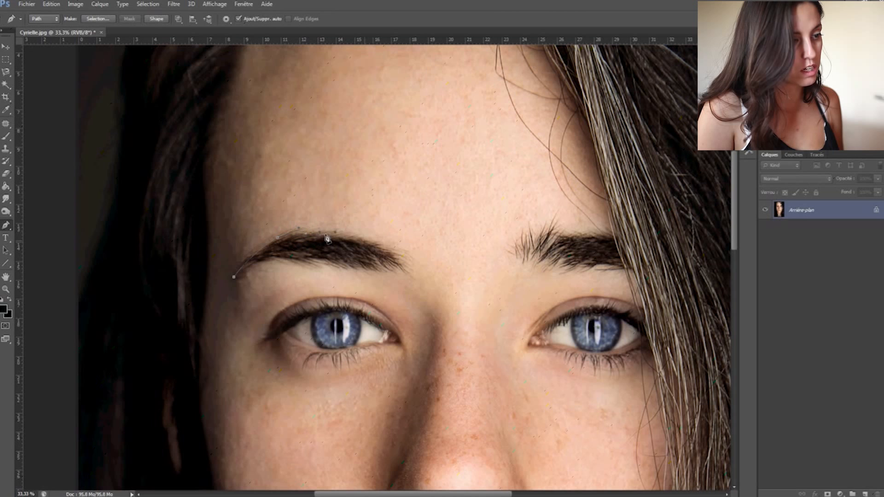
drag(392, 251, 395, 264)
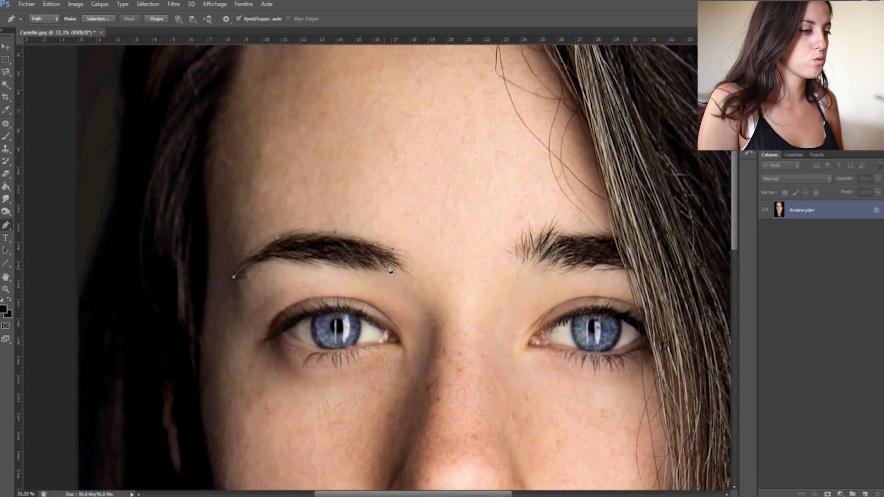
Step: Delete the pen path traced along the eyebrow and show the whole portrait
right_click(278, 263)
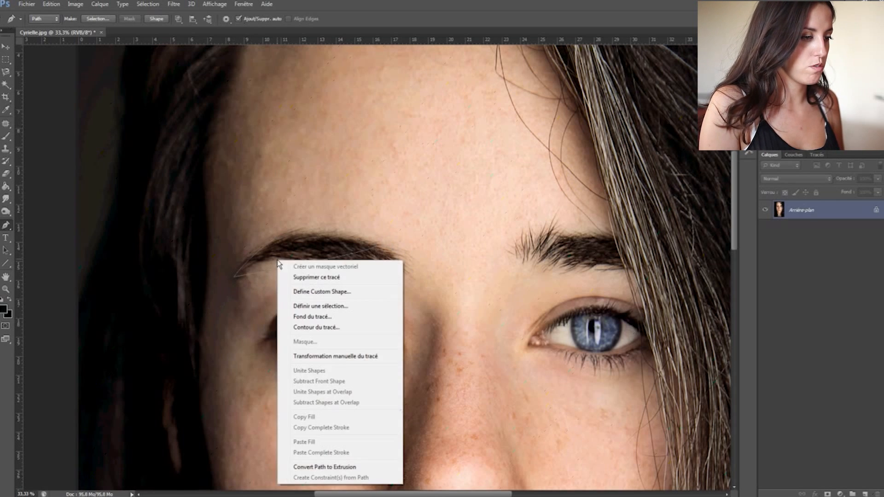
click(304, 277)
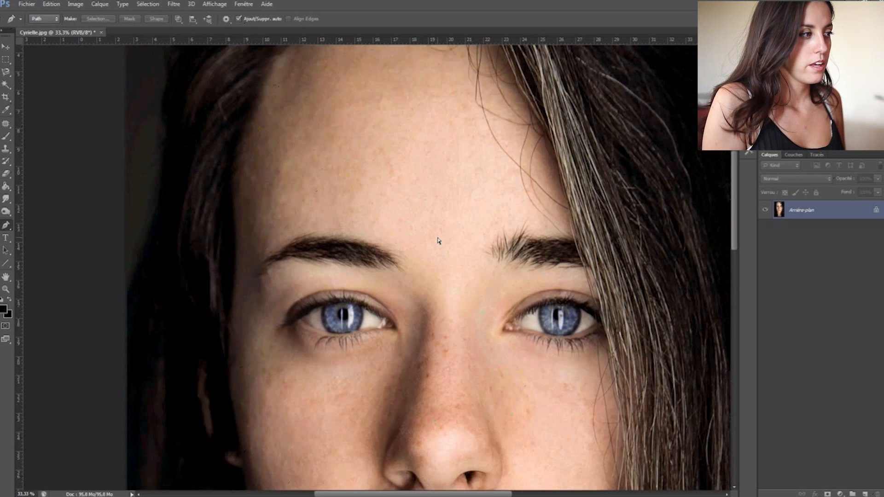
key(ctrl+minus)
key(ctrl+minus)
key(ctrl+minus)
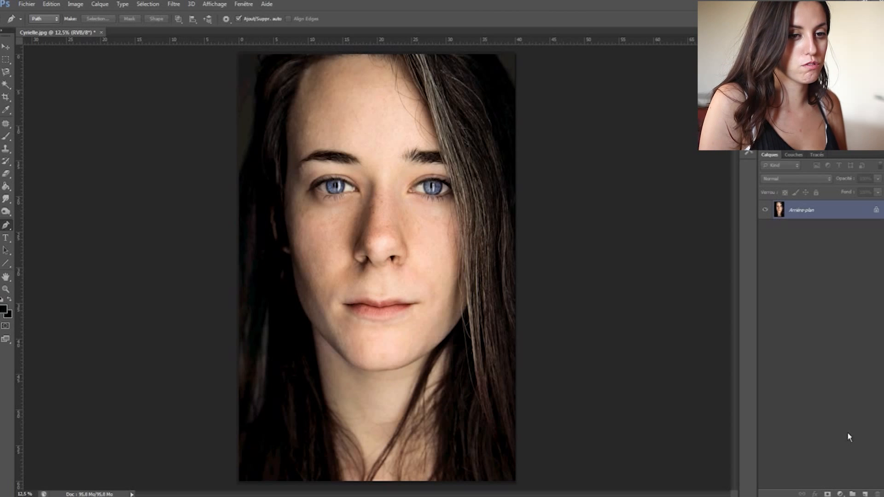
Step: Add a new empty layer and set the Healing Brush to a size of 106 px
click(865, 494)
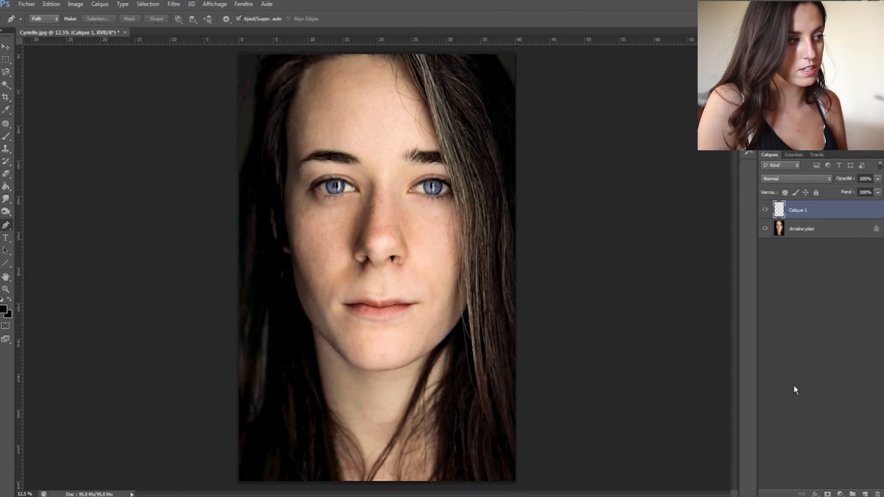
click(6, 138)
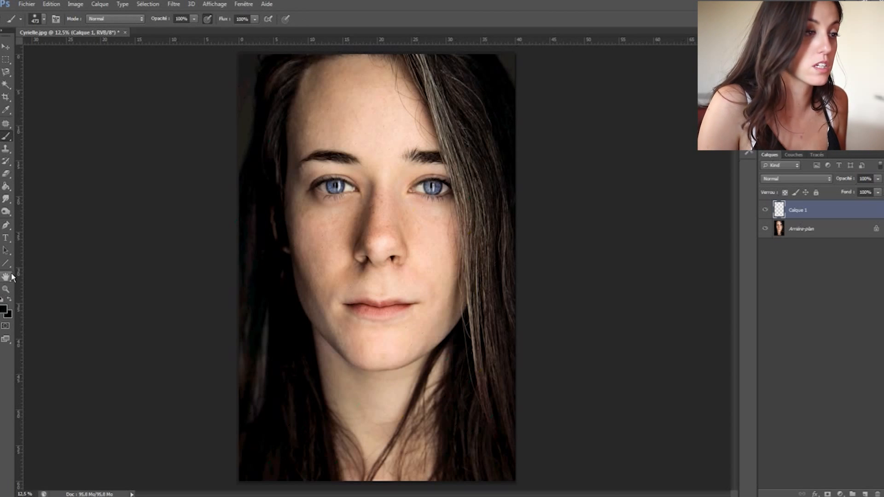
key(ctrl+plus)
key(ctrl+plus)
key(ctrl+plus)
mouse_move(332, 220)
mouse_down()
mouse_move(320, 227)
mouse_move(290, 312)
mouse_up()
click(6, 124)
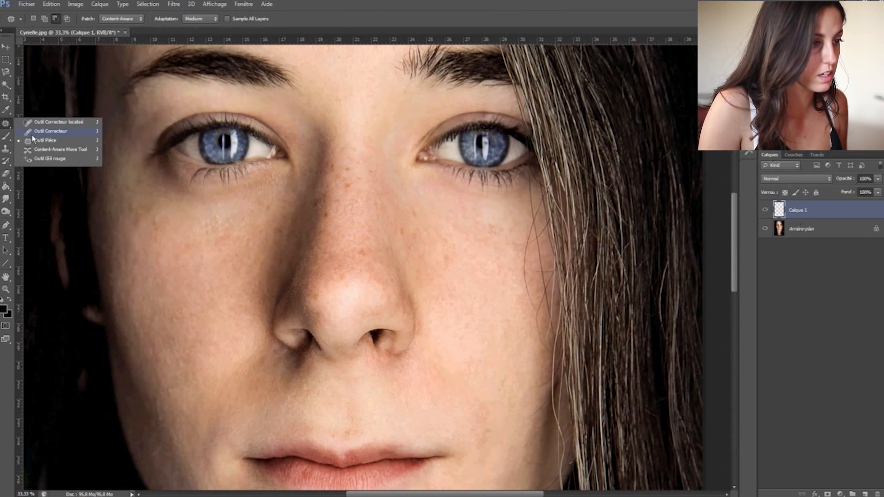
click(34, 131)
right_click(370, 185)
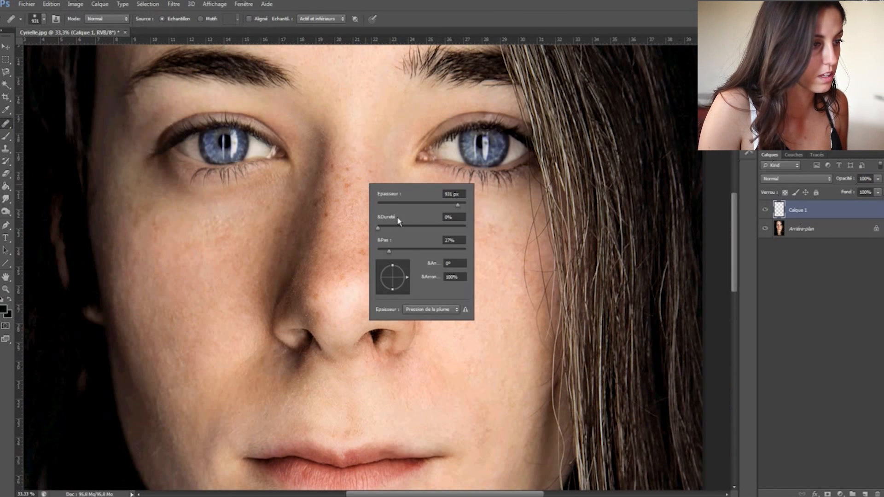
drag(387, 205, 421, 205)
click(352, 162)
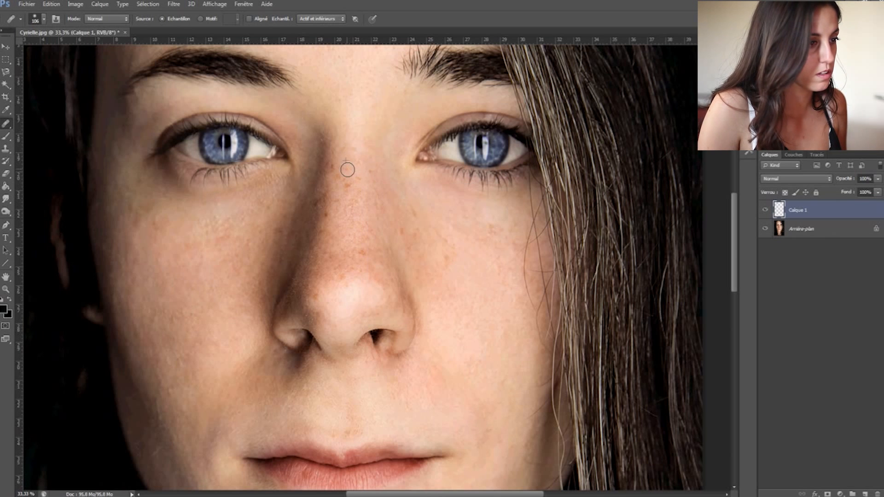
Step: Heal the freckles along the bridge and tip of the nose on the empty layer, sampling nearby clear skin
alt+click(367, 181)
alt+click(353, 200)
click(349, 182)
alt+click(355, 216)
click(341, 178)
alt+click(355, 208)
alt+click(354, 254)
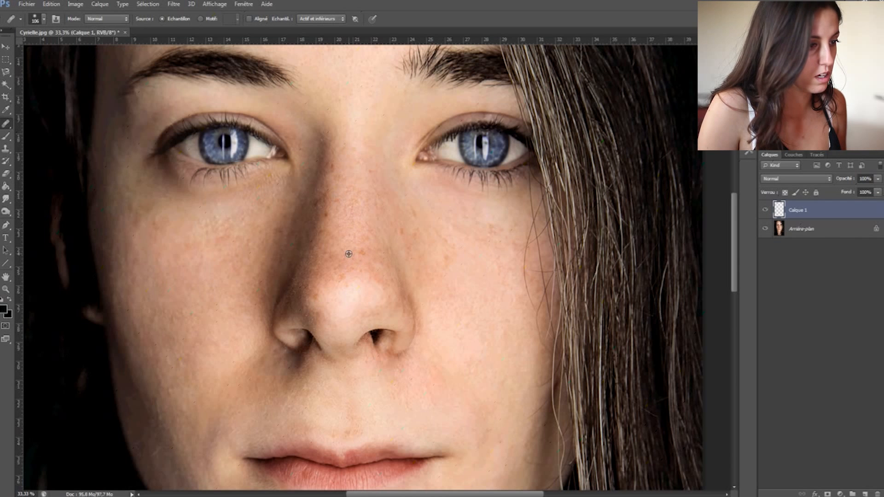
click(358, 251)
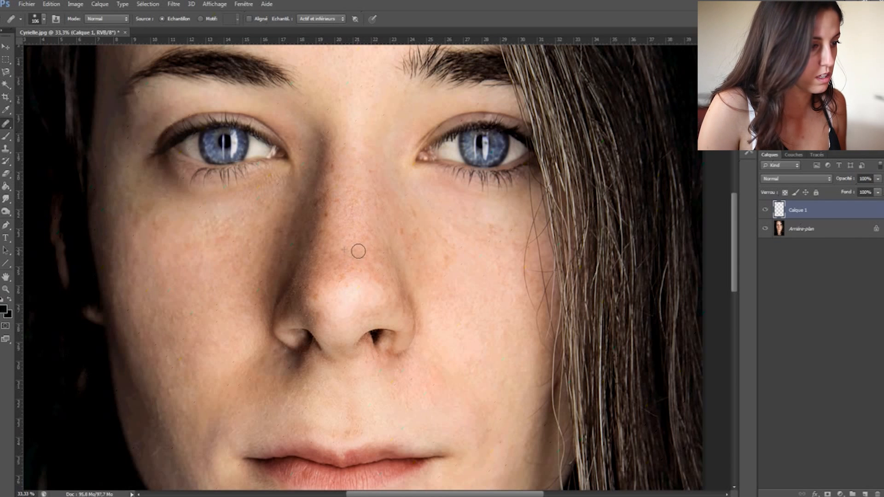
alt+click(321, 289)
click(317, 297)
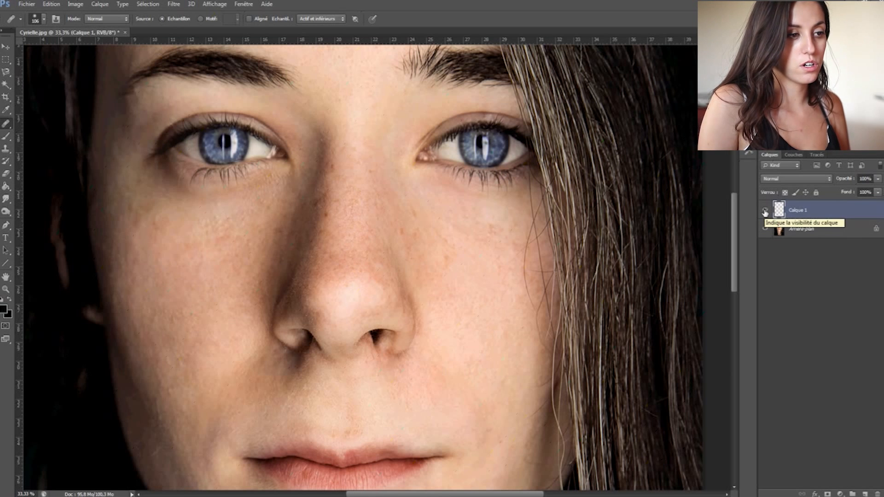
Step: Compare the nose with and without the healing layer by toggling layer visibility
click(764, 211)
click(765, 211)
click(765, 210)
click(765, 211)
click(765, 211)
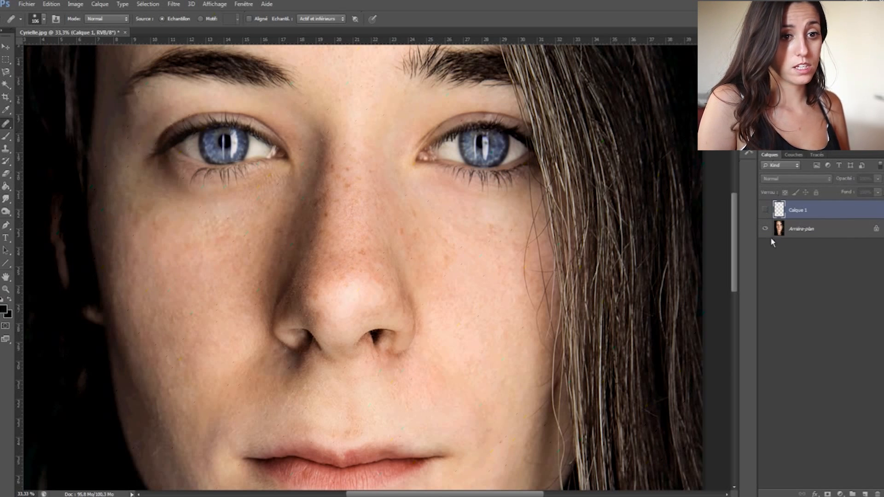
click(765, 230)
click(766, 230)
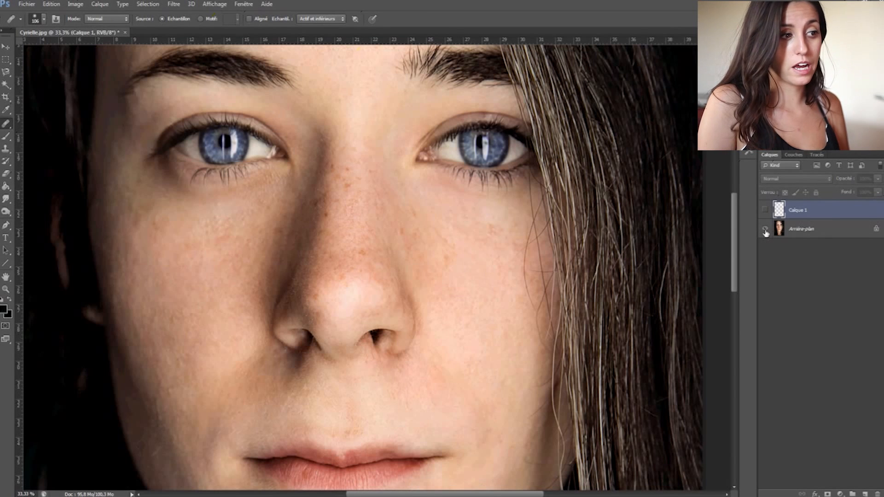
click(765, 211)
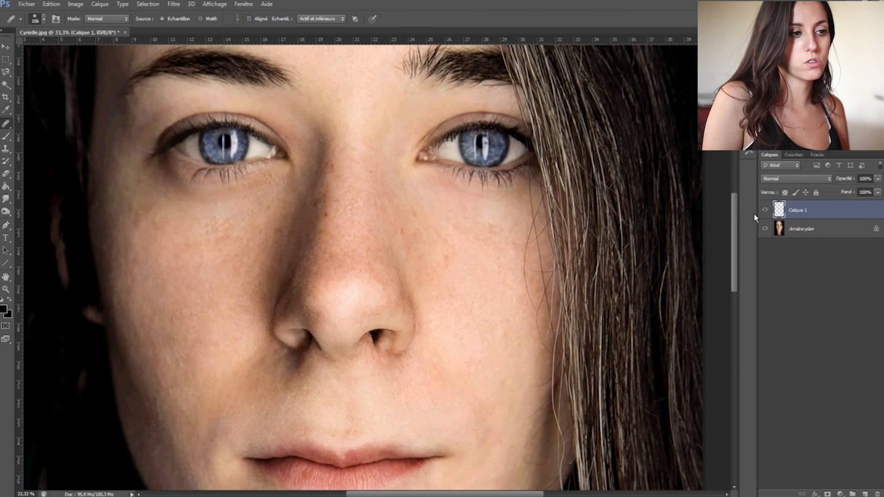
click(766, 212)
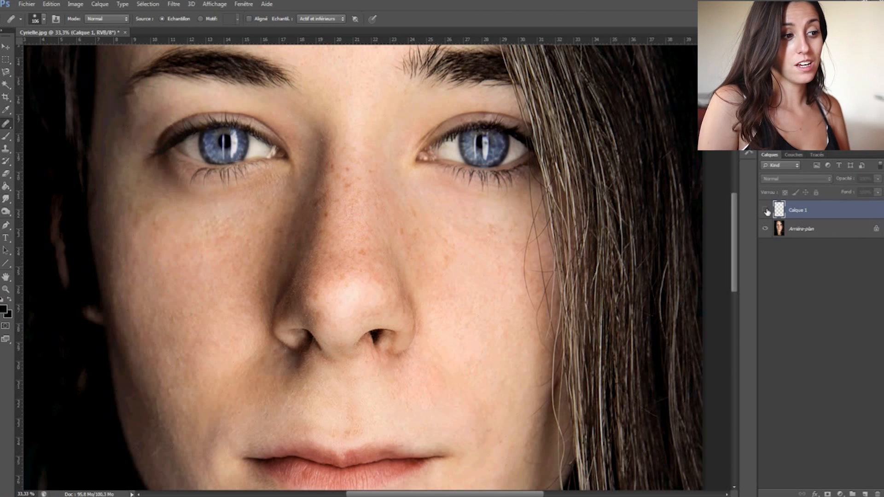
click(766, 212)
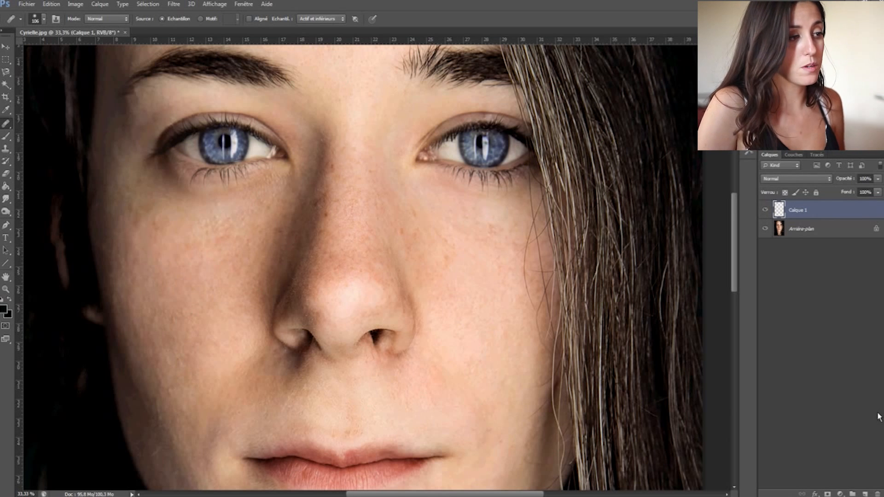
Step: Rename the healing layer "taches rousseur" and delete it, leaving only the background layer
key(ctrl+minus)
key(ctrl+minus)
key(ctrl+minus)
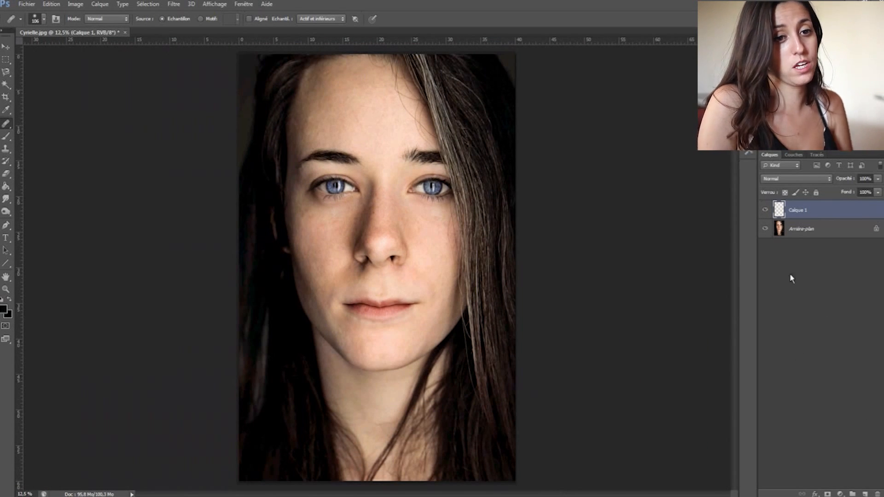
double_click(798, 210)
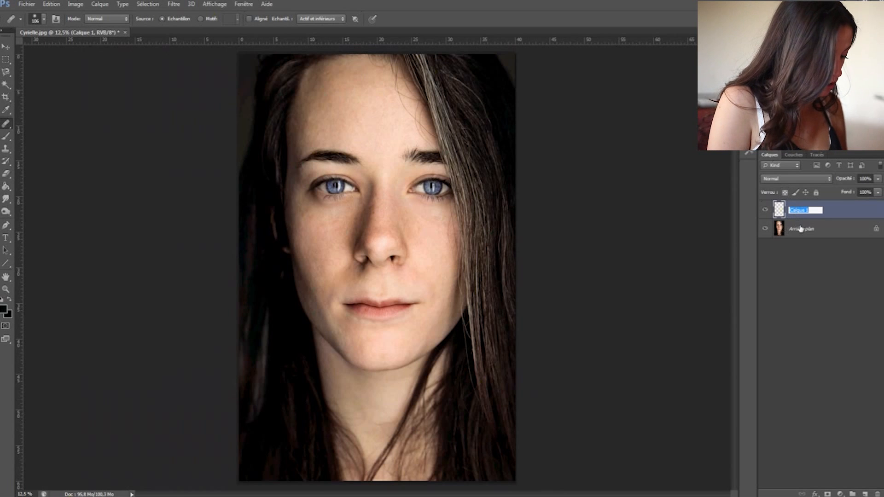
text(ta)
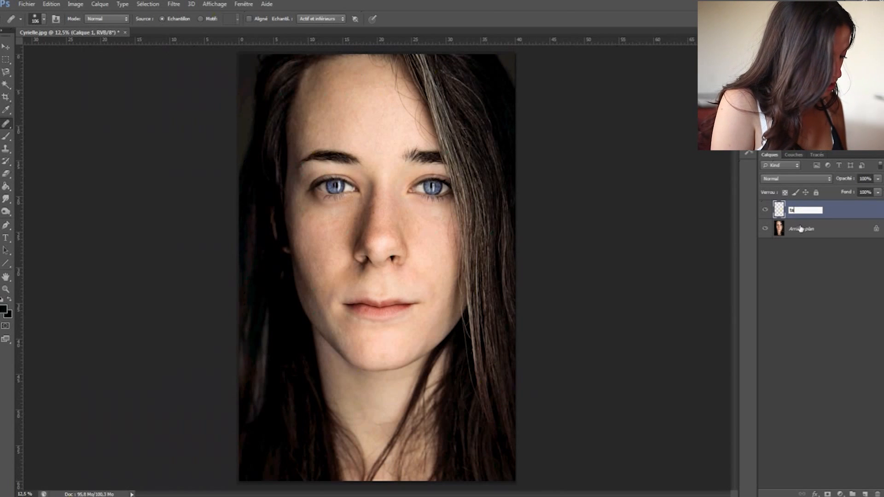
text(ches roussuer)
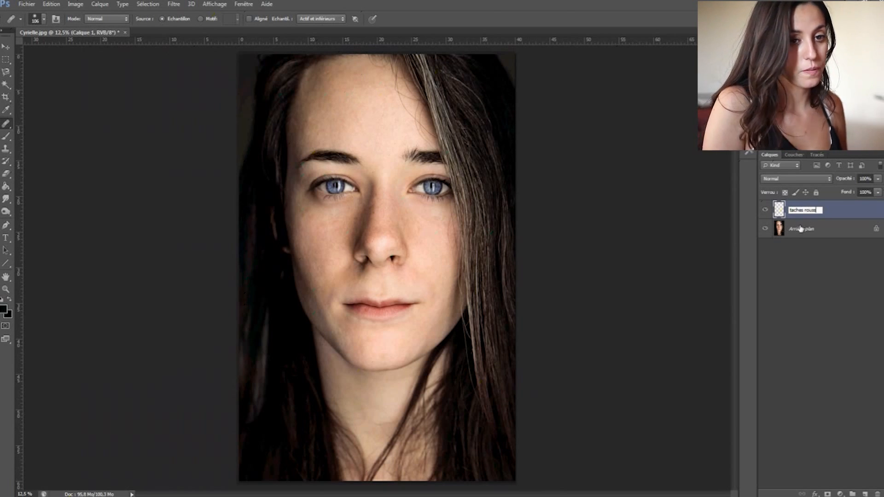
key(BackSpace)
key(BackSpace)
key(BackSpace)
text(eur)
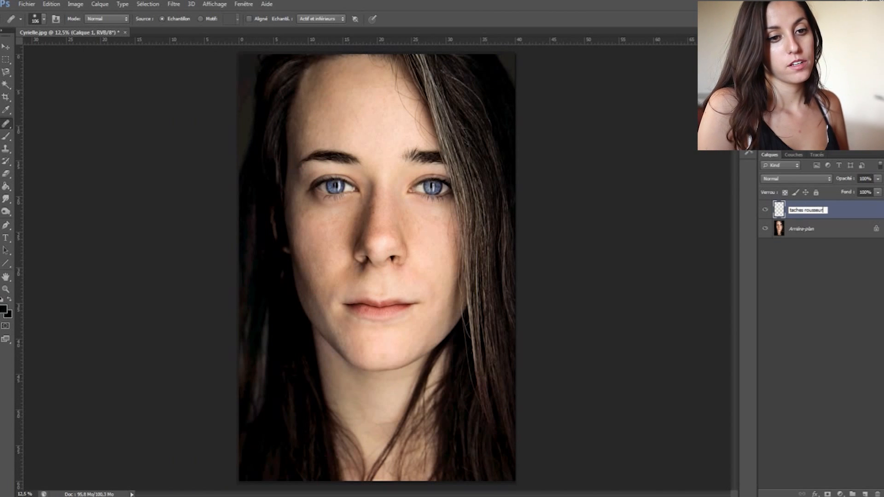
key(Return)
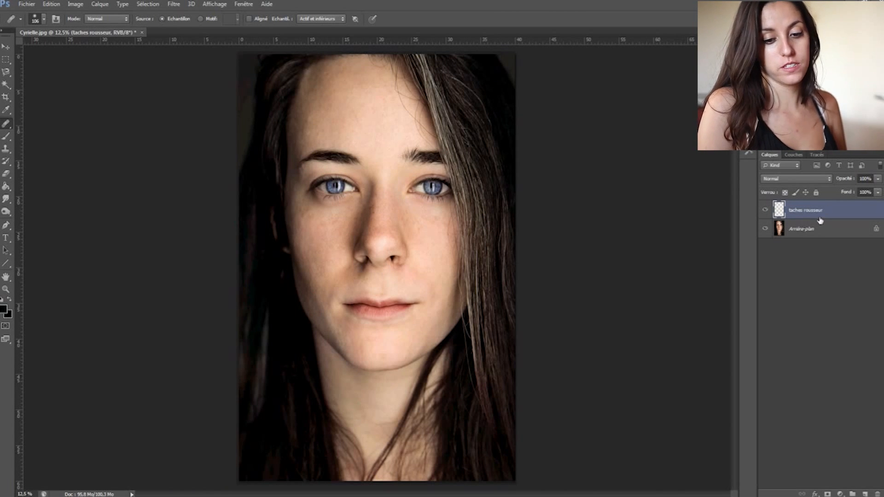
drag(814, 211, 878, 494)
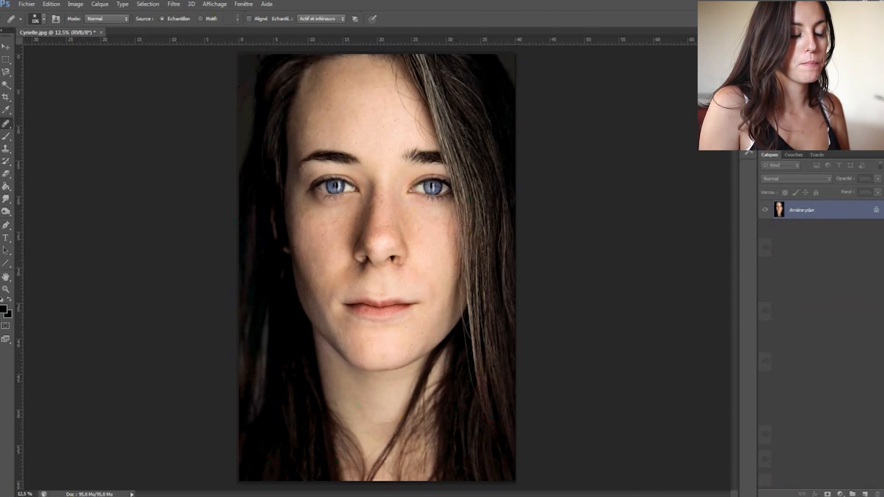
Step: Add a Curves adjustment layer and pull the midtones of the RGB curve down to darken the portrait
click(840, 494)
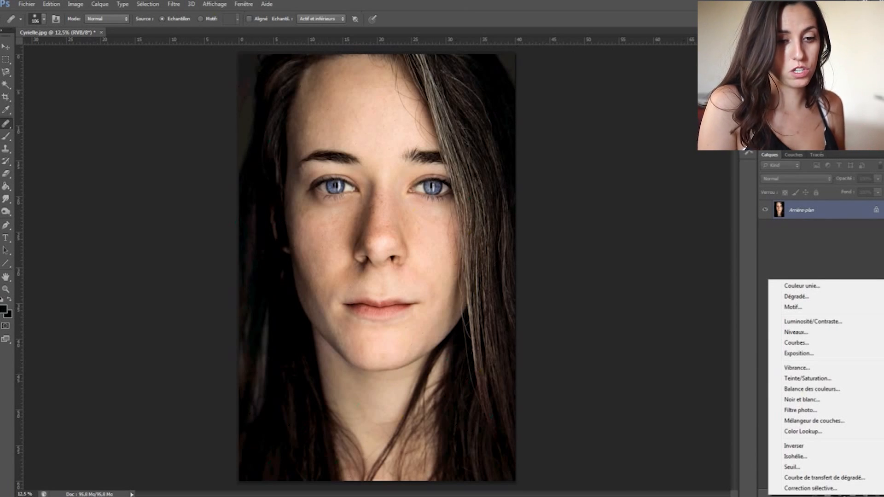
click(801, 347)
drag(210, 327, 225, 335)
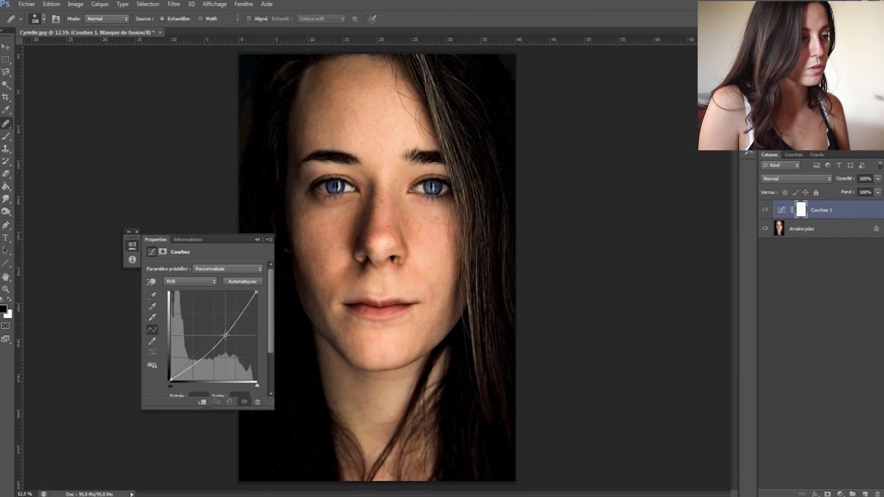
click(256, 240)
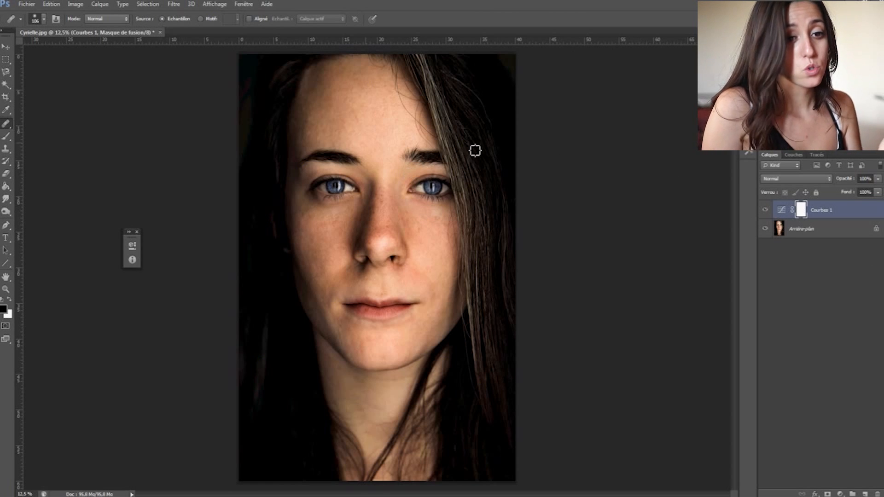
Step: Erase the Curves darkening from the face and neck on the layer mask with a soft 504 px Eraser, using black as background colour
click(6, 174)
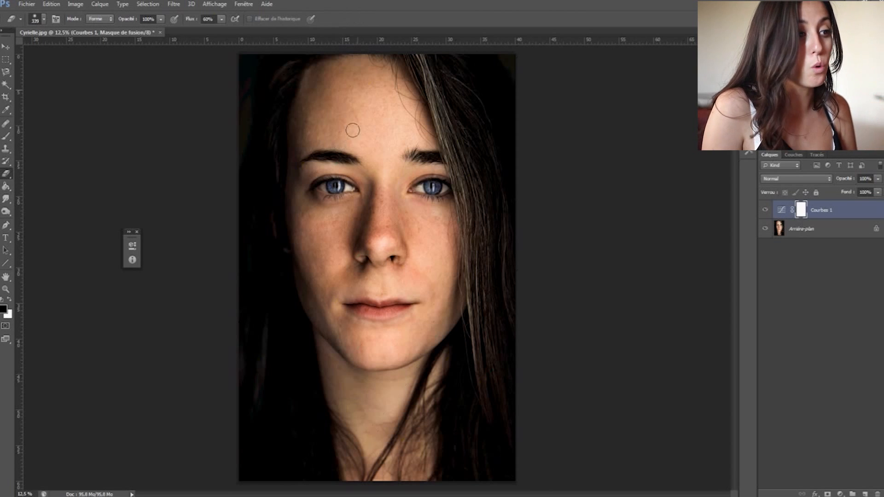
key(x)
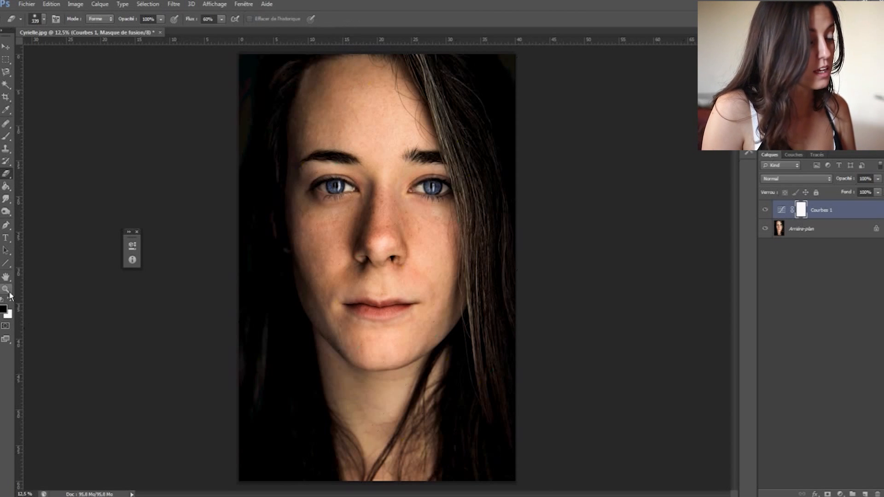
right_click(356, 169)
click(452, 189)
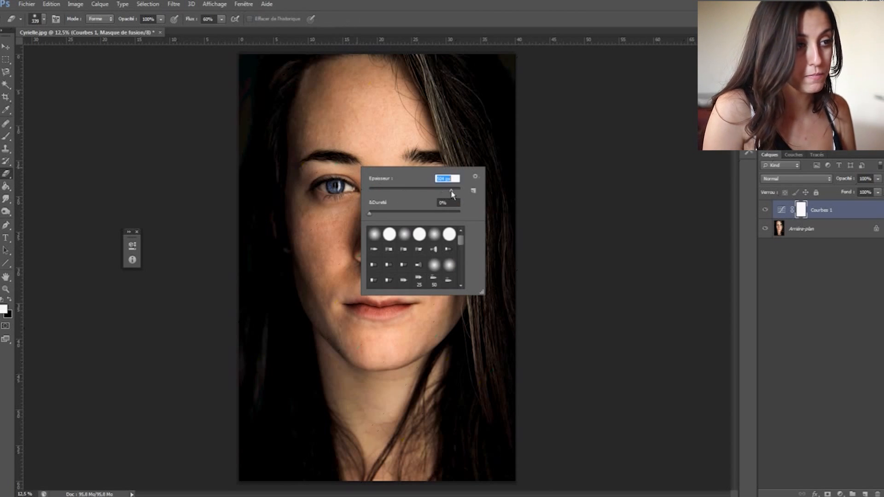
mouse_move(362, 109)
mouse_down()
mouse_move(321, 108)
mouse_move(329, 134)
mouse_move(302, 207)
mouse_move(334, 71)
mouse_move(310, 92)
mouse_move(359, 69)
mouse_move(389, 90)
mouse_move(385, 285)
mouse_move(350, 227)
mouse_move(297, 230)
mouse_move(291, 185)
mouse_move(302, 299)
mouse_move(369, 369)
mouse_move(417, 320)
mouse_move(426, 221)
mouse_move(410, 88)
mouse_move(450, 256)
mouse_move(453, 318)
mouse_move(385, 315)
mouse_move(340, 293)
mouse_move(322, 263)
mouse_move(359, 384)
mouse_move(379, 206)
mouse_move(398, 299)
mouse_move(401, 249)
mouse_move(407, 277)
mouse_up()
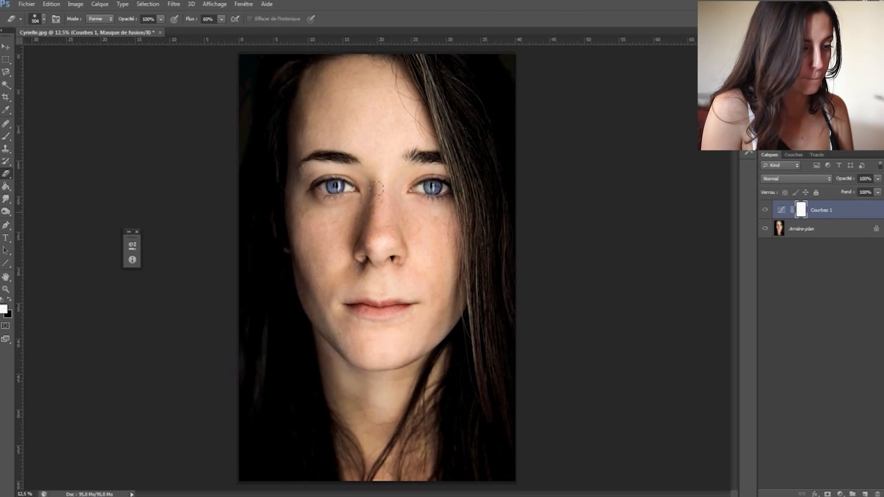
mouse_move(341, 358)
mouse_down()
mouse_move(321, 325)
mouse_move(331, 383)
mouse_move(359, 435)
mouse_move(390, 358)
mouse_move(373, 443)
mouse_move(421, 348)
mouse_move(374, 445)
mouse_move(374, 468)
mouse_move(425, 375)
mouse_move(420, 406)
mouse_move(383, 473)
mouse_move(350, 456)
mouse_move(343, 363)
mouse_up()
mouse_move(327, 227)
mouse_down()
mouse_move(438, 326)
mouse_move(431, 468)
mouse_move(410, 460)
mouse_up()
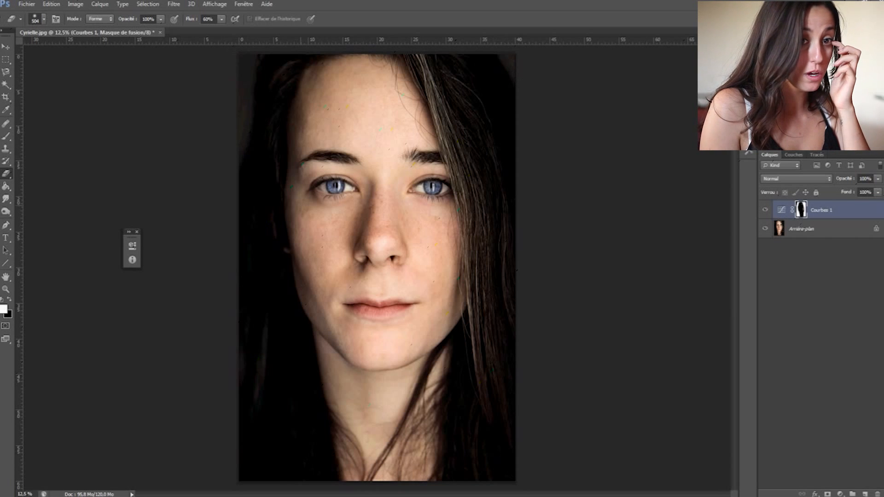
click(767, 210)
click(767, 210)
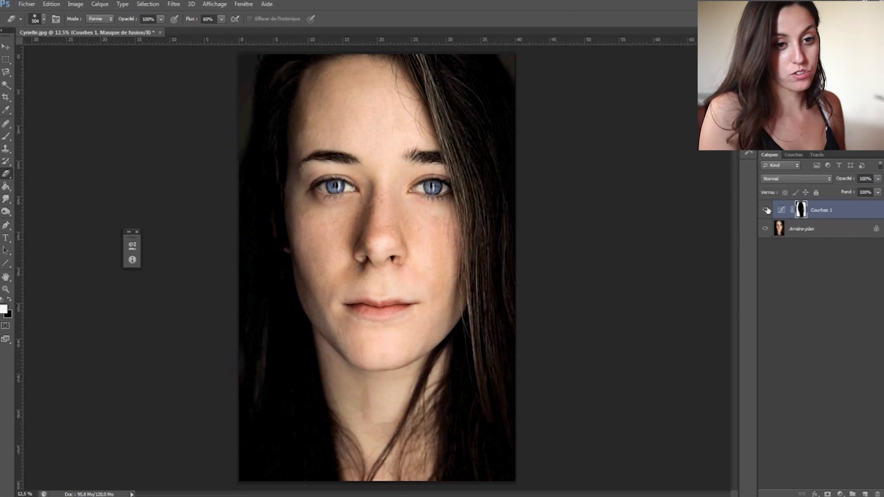
Step: Display the Curves mask alone to black out its gaps over the face and neck, and invert the mask
alt+click(802, 210)
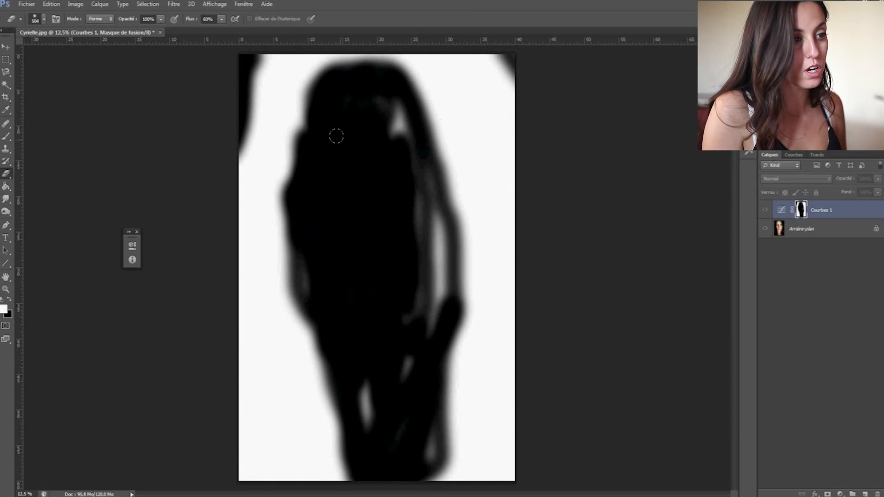
mouse_move(349, 174)
mouse_down()
mouse_move(377, 152)
mouse_move(379, 98)
mouse_move(409, 190)
mouse_up()
mouse_move(319, 266)
mouse_down()
mouse_move(310, 288)
mouse_move(373, 430)
mouse_move(377, 266)
mouse_up()
mouse_move(396, 214)
mouse_down()
mouse_move(421, 259)
mouse_move(418, 347)
mouse_move(408, 216)
mouse_move(396, 403)
mouse_up()
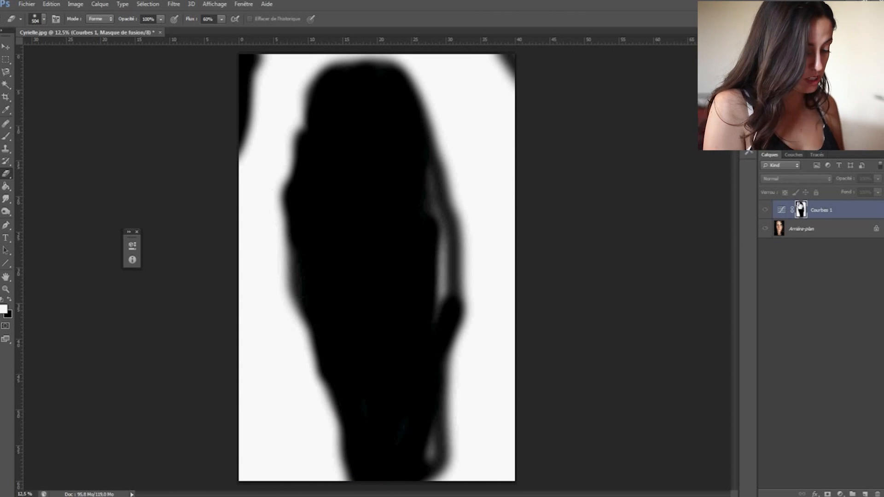
alt+click(801, 212)
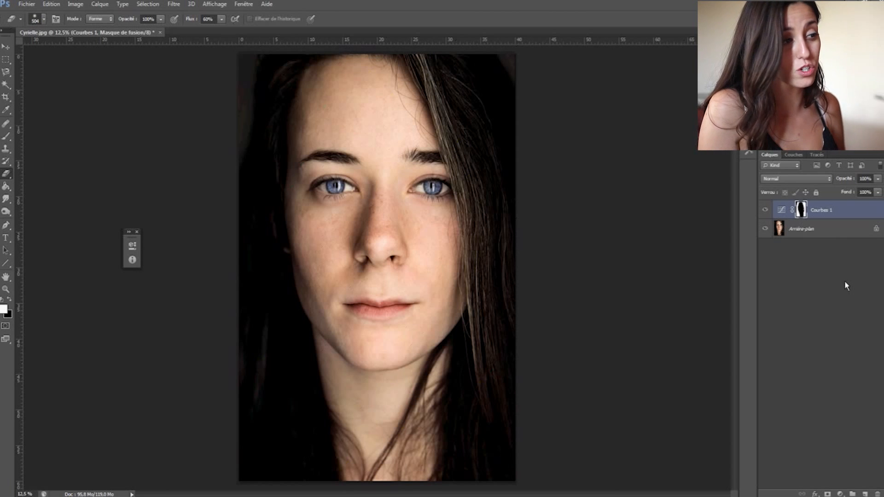
key(ctrl+i)
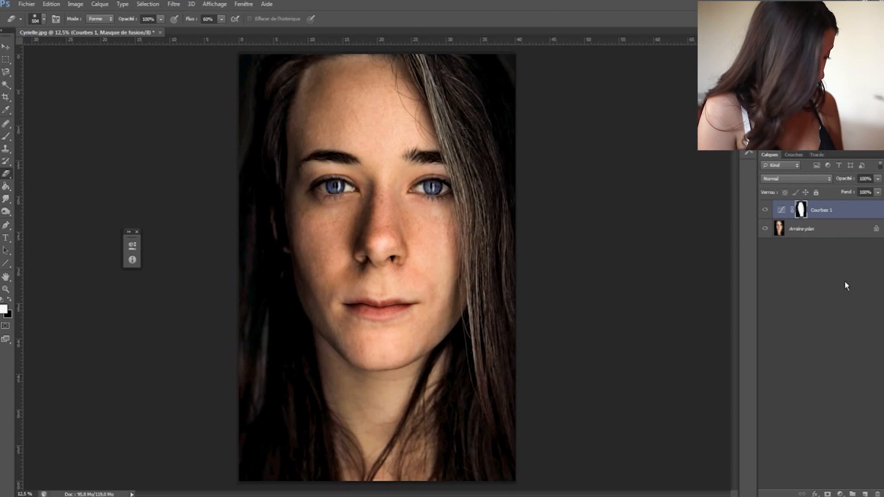